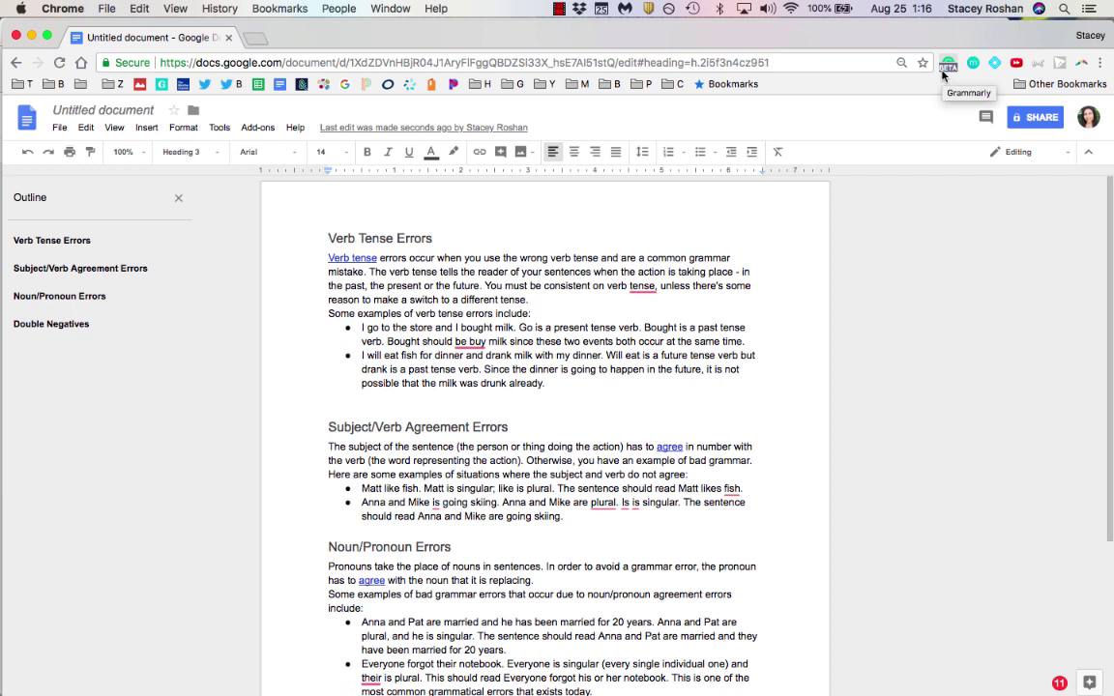
- Review the Grammarly extension's settings and look up synonyms for the word "grammar" in the first paragraph
left_click(946, 67)
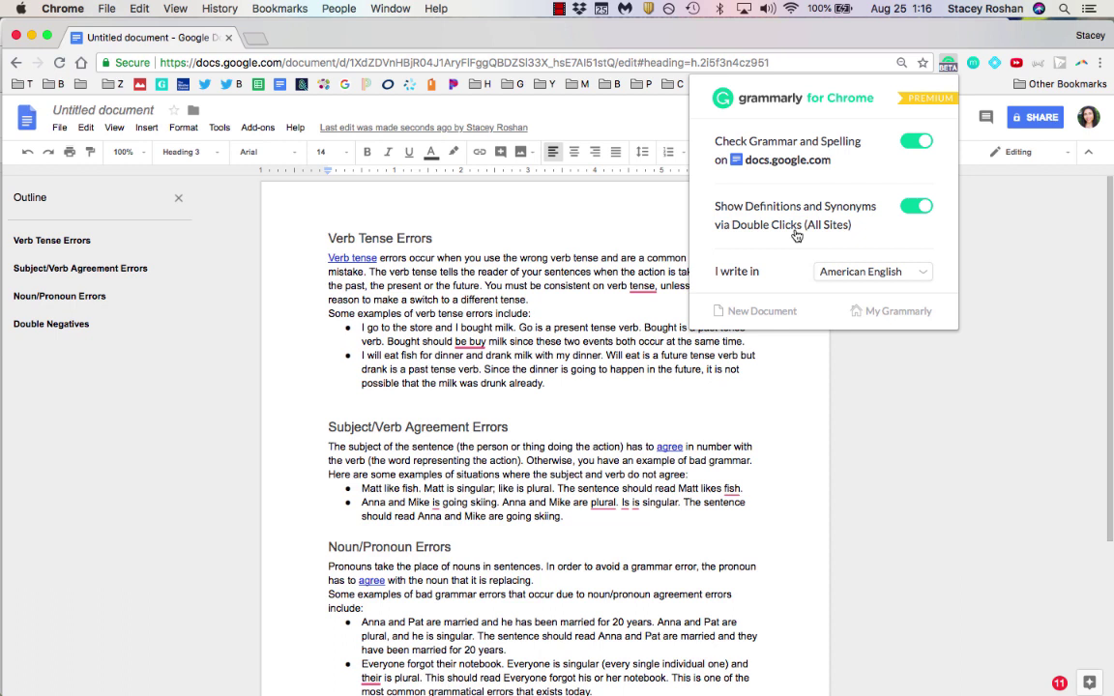
left_click(705, 258)
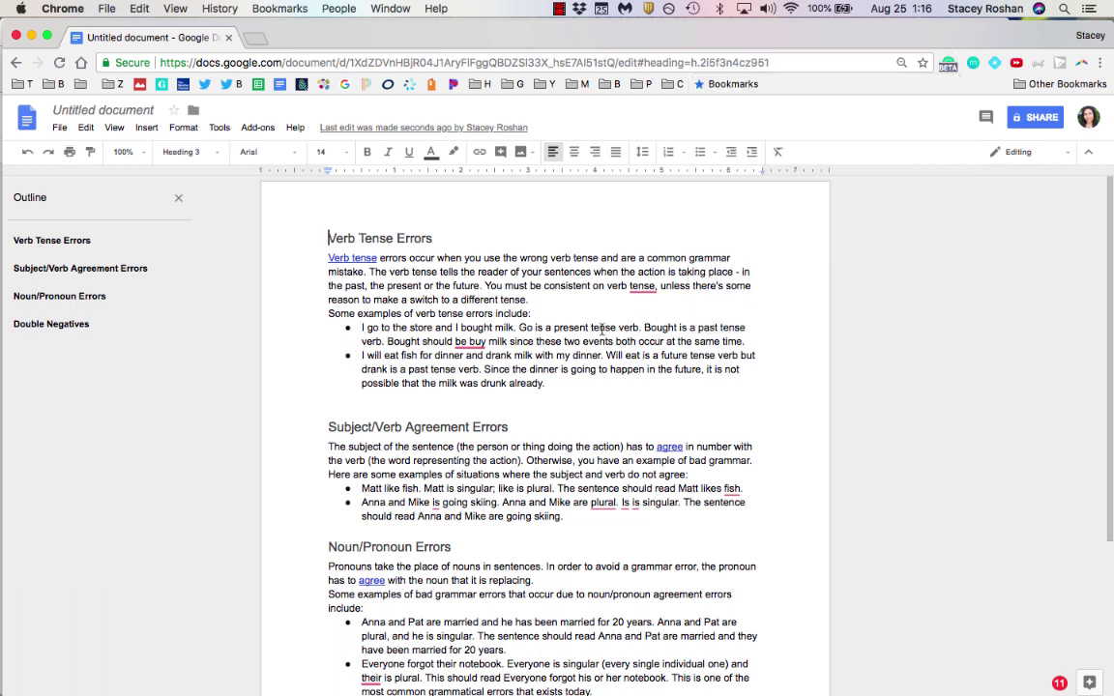
left_click(704, 258)
double_click(704, 258)
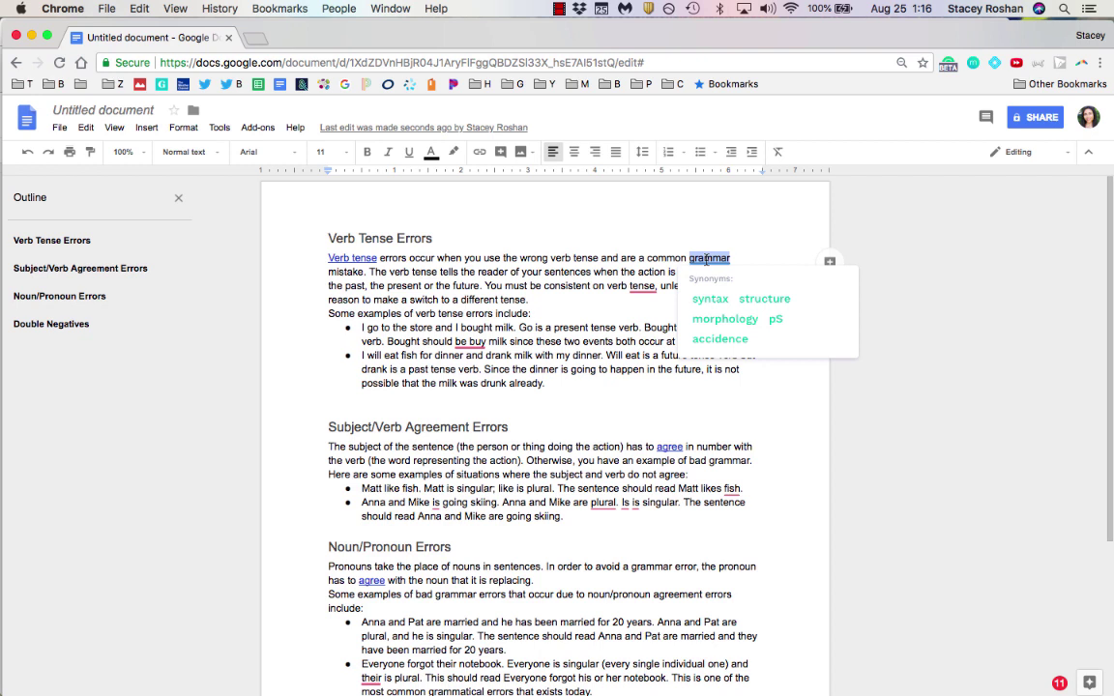
left_click(948, 64)
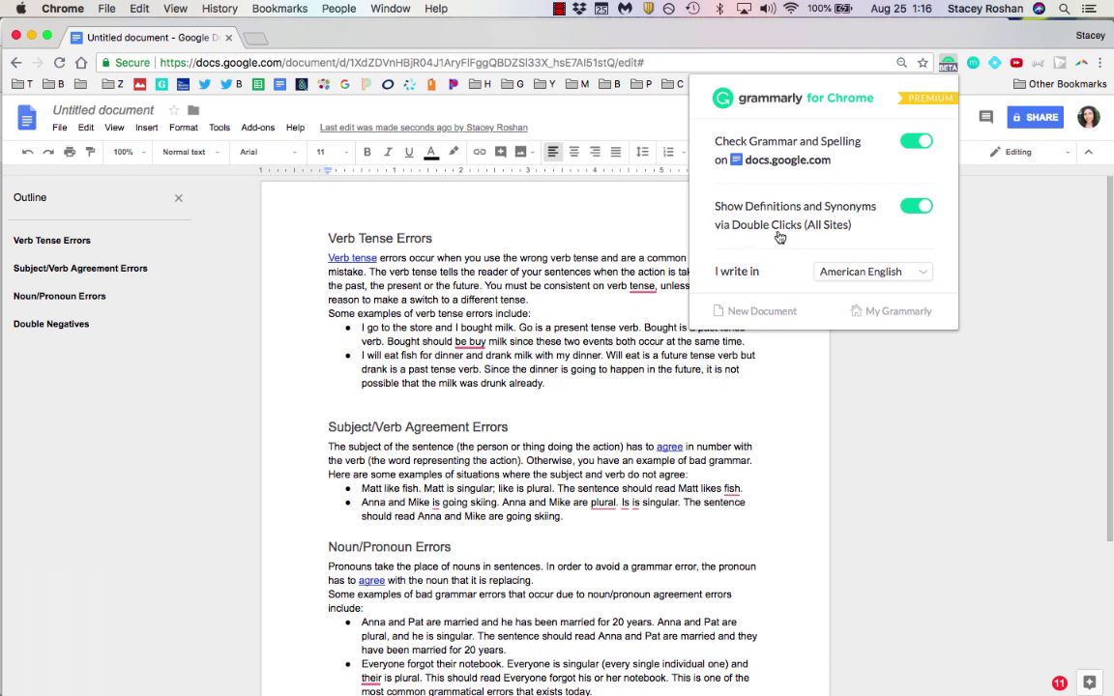
left_click(703, 385)
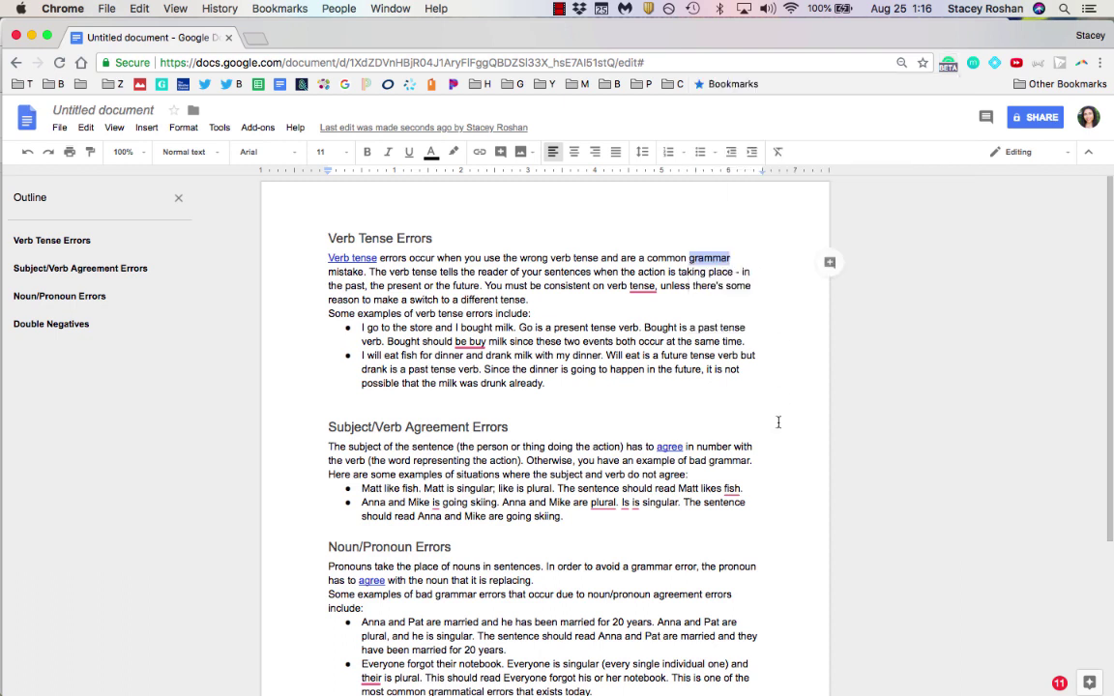
- Try replacing "grammar" in the first paragraph with the suggested synonym "syntax", and undo the replacement
double_click(715, 261)
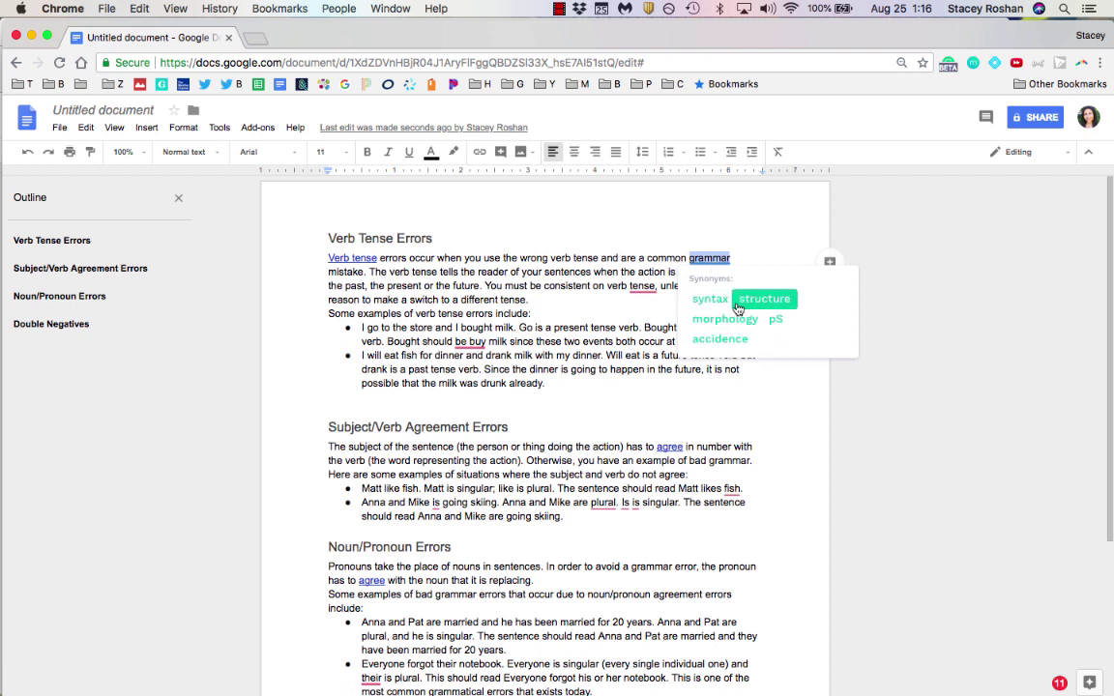
left_click(717, 306)
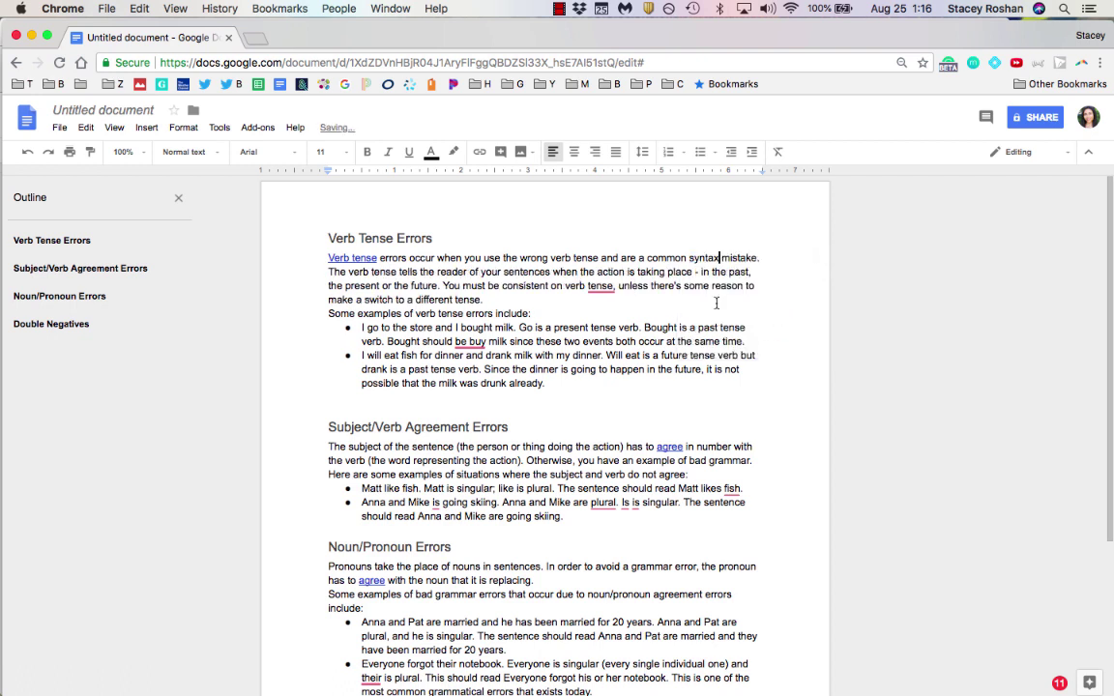
key("super+z")
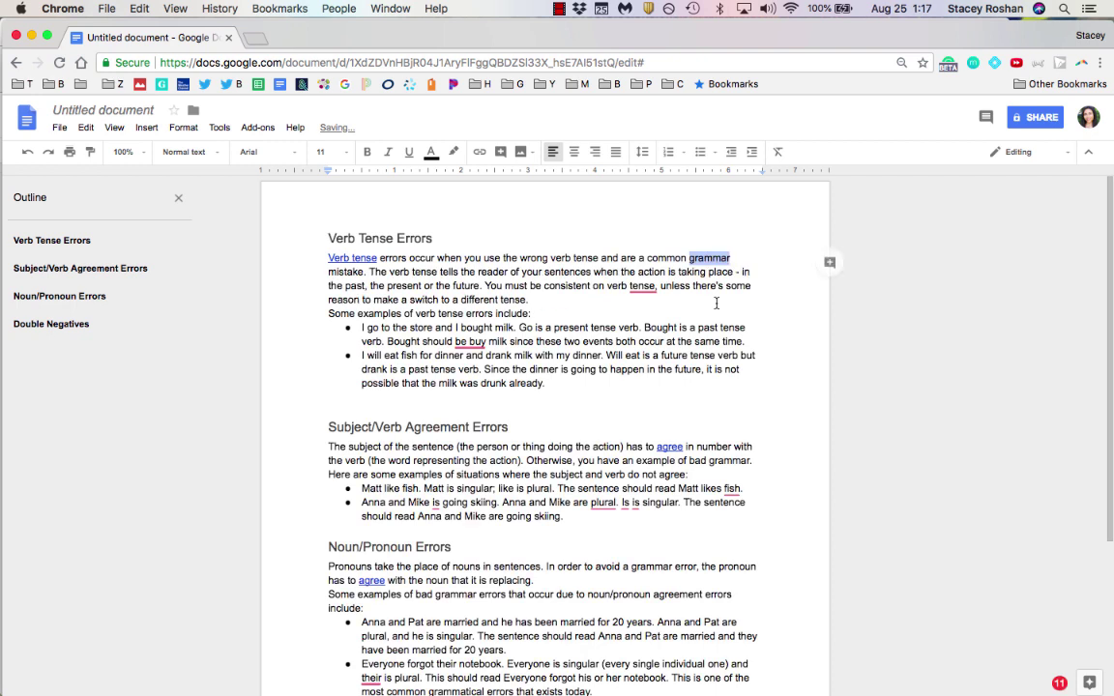
left_click(718, 286)
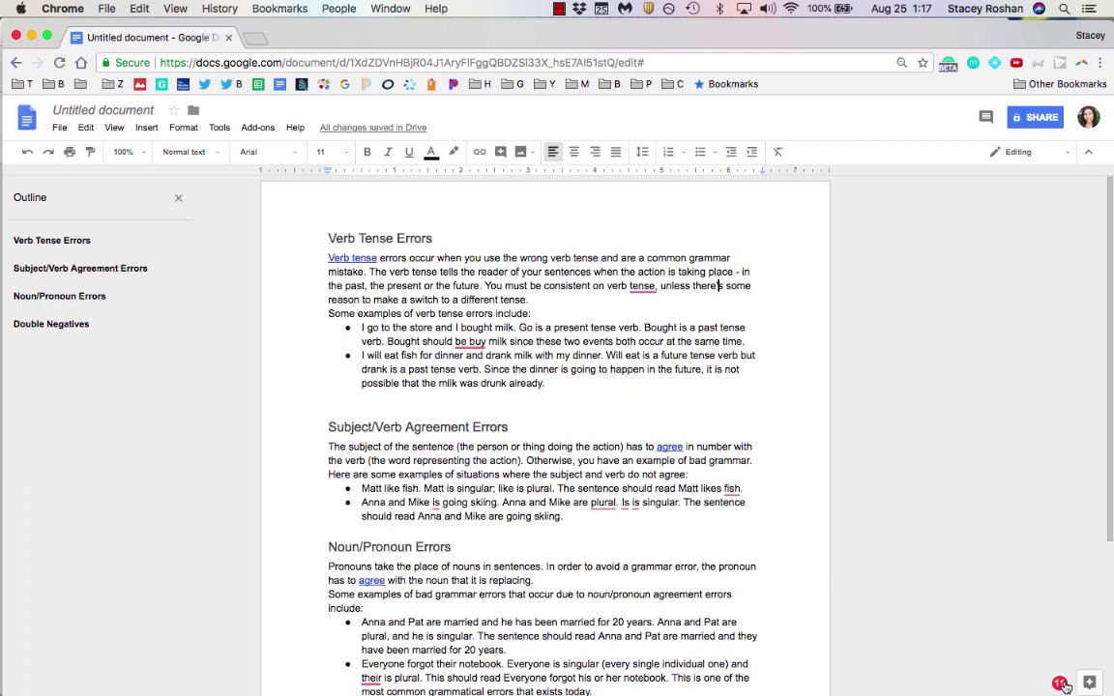
- Check Grammarly's issue indicator and its beta notice for the document
scroll(1055, 682, "down", 1)
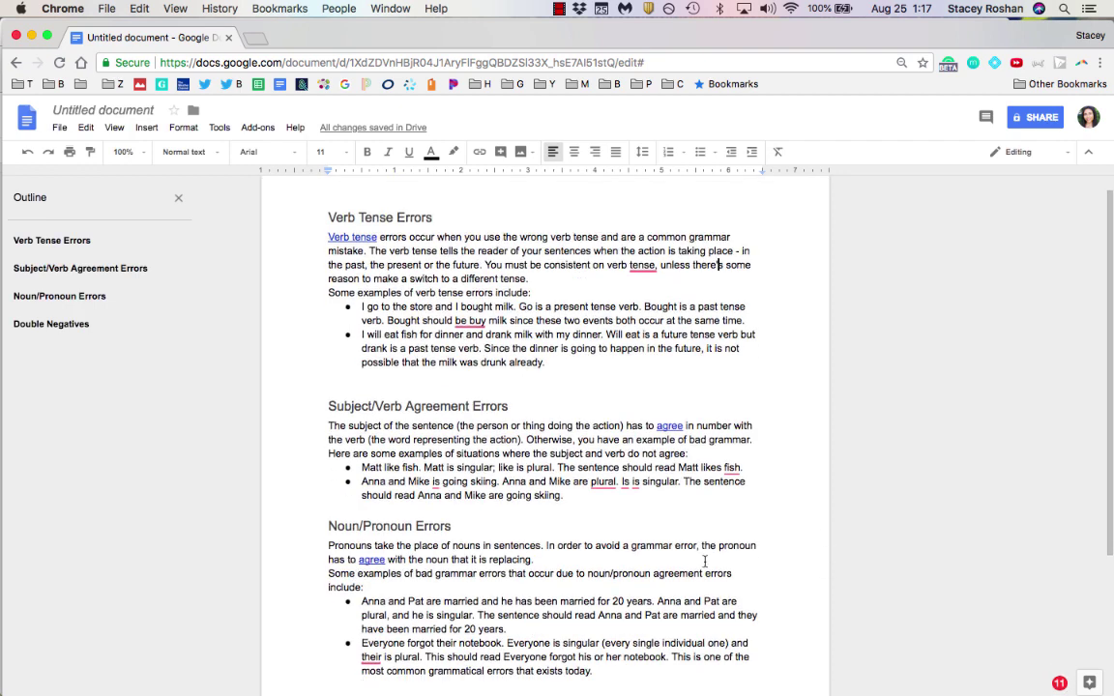
scroll(1049, 681, "up", 1)
mouse_move(1064, 687)
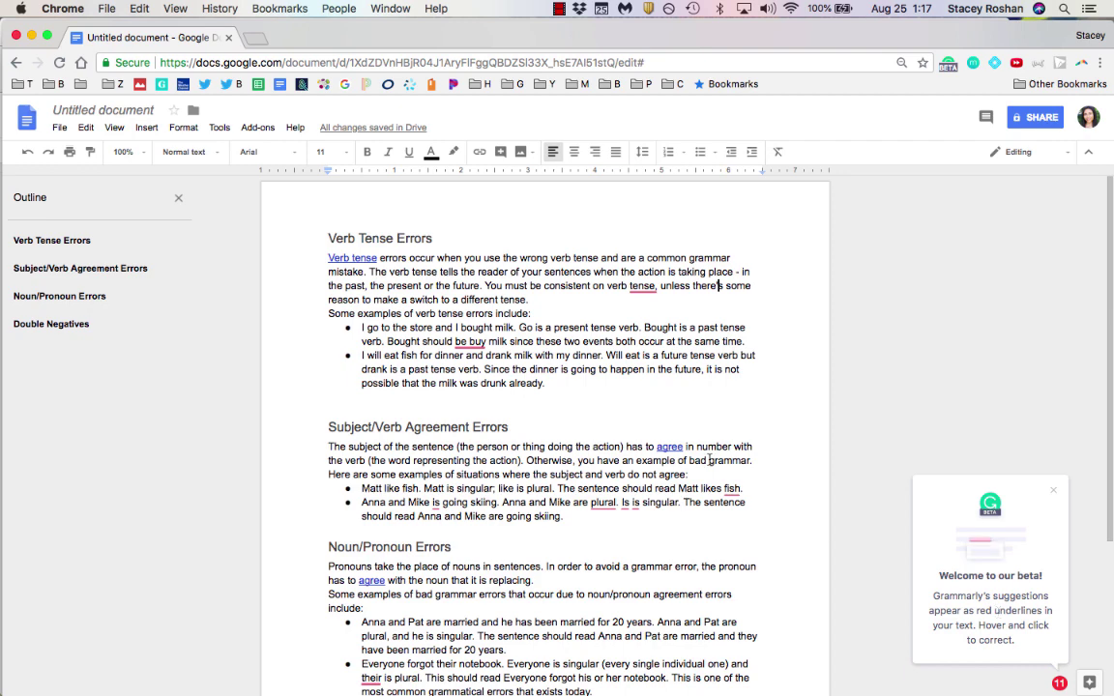
left_click(524, 327)
left_click(328, 238)
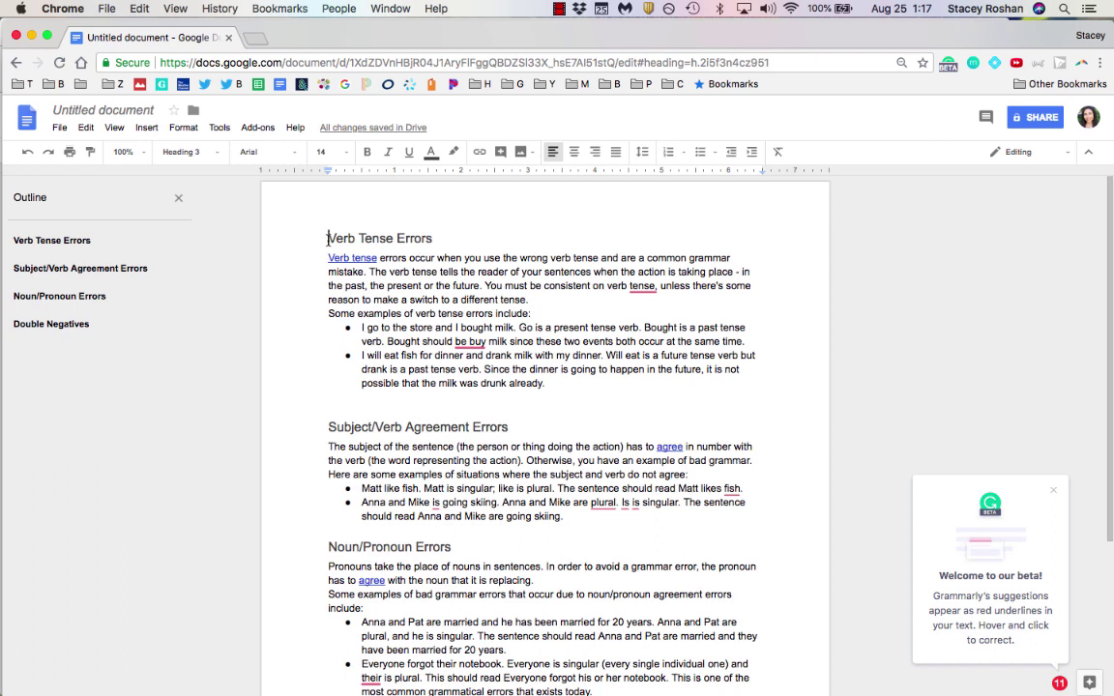
left_click_drag(411, 341, 504, 355)
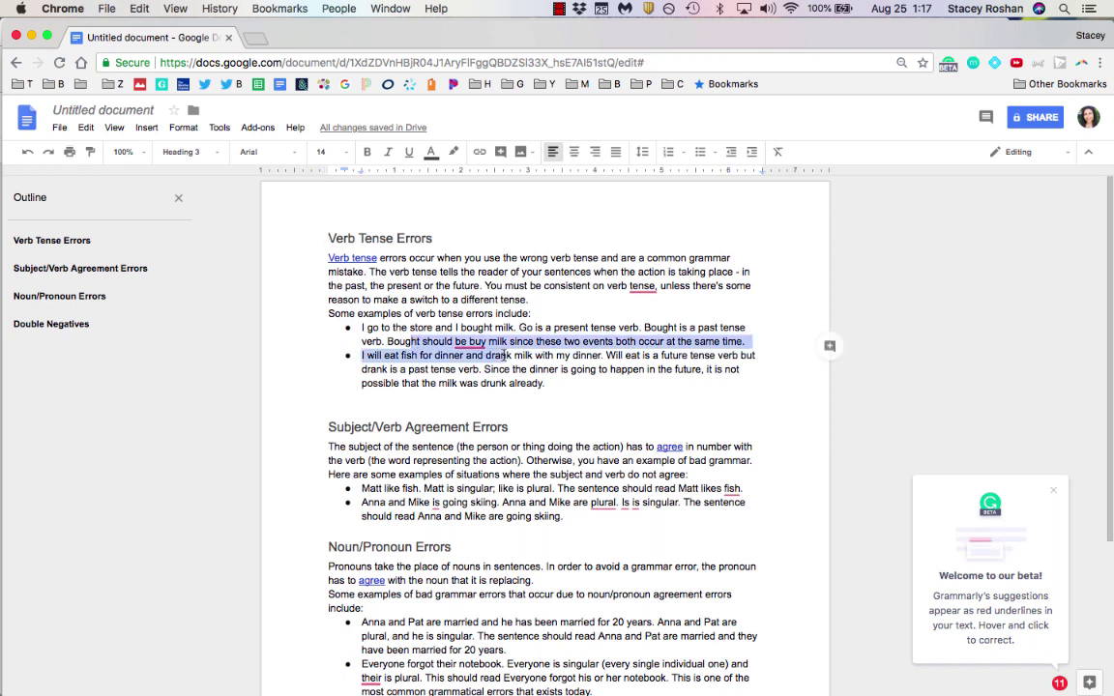
left_click(504, 355)
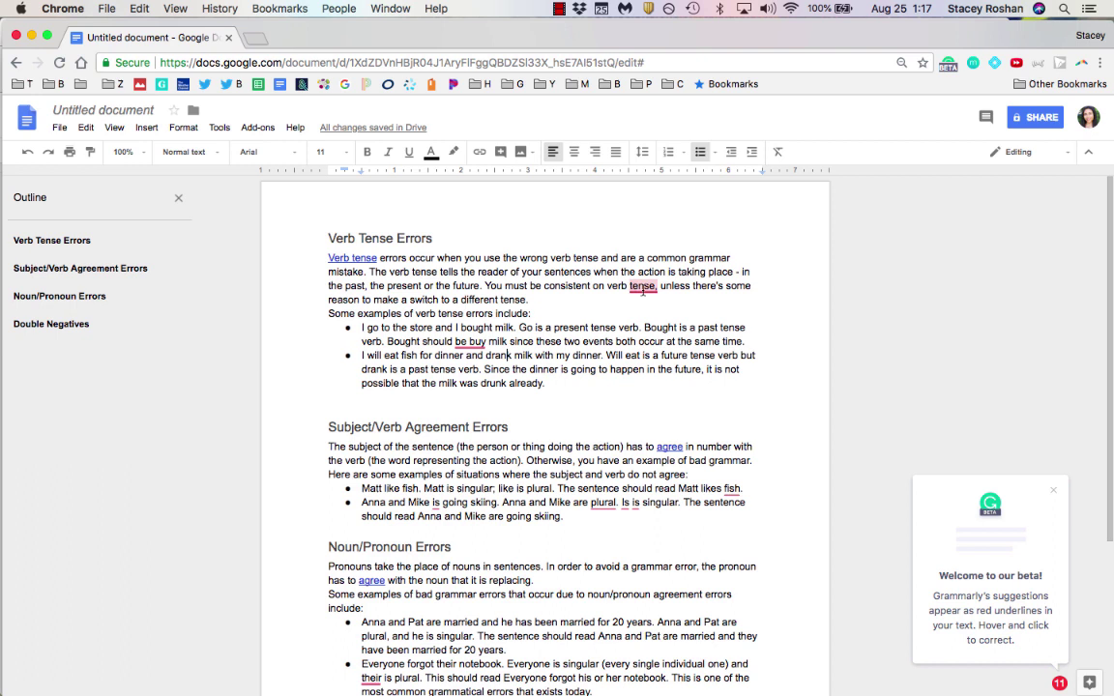
- Inspect Grammarly's suggestions for the underlined "tense," and "be buy" in the Verb Tense Errors section
mouse_move(643, 290)
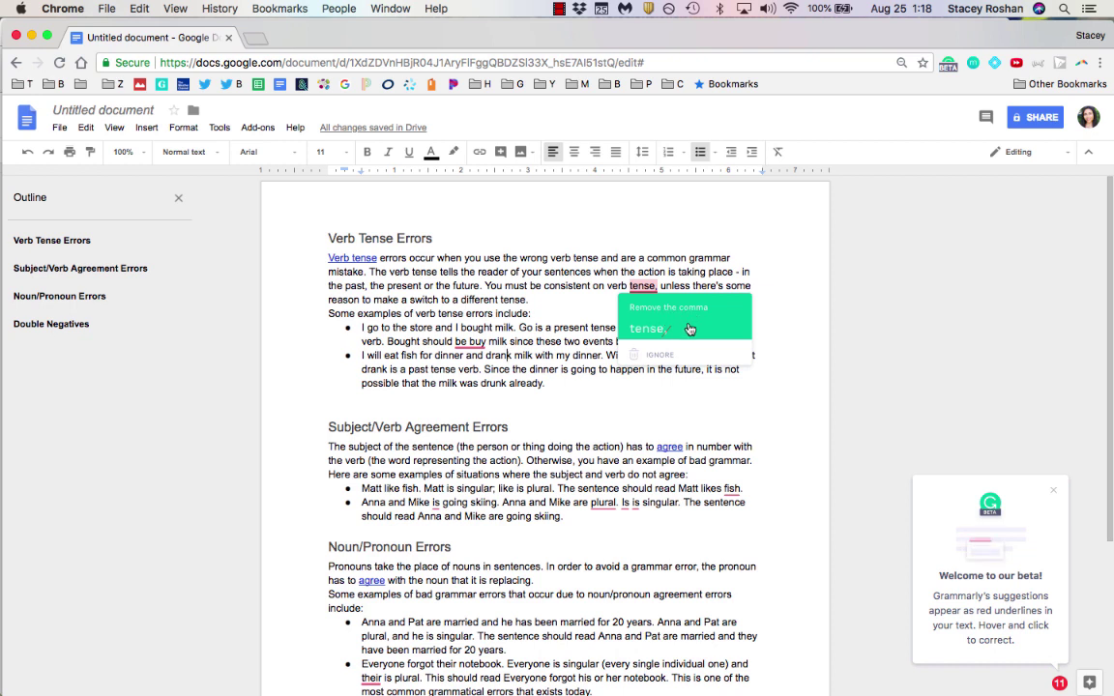
left_click(643, 287)
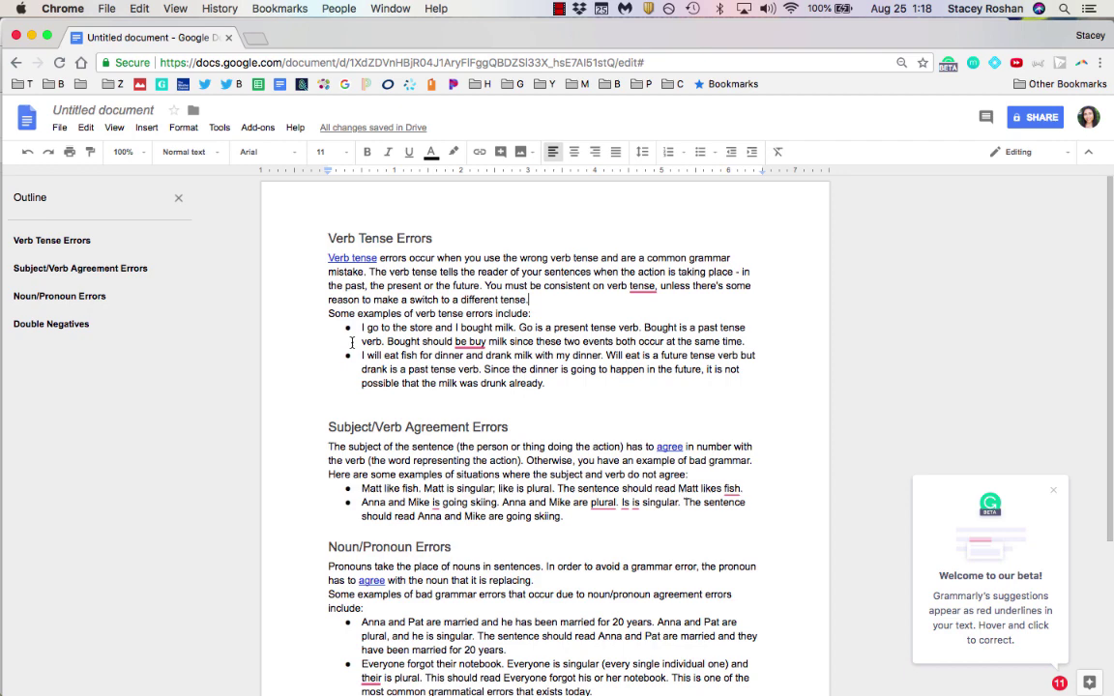
scroll(352, 342, "down", 2)
scroll(513, 255, "up", 1)
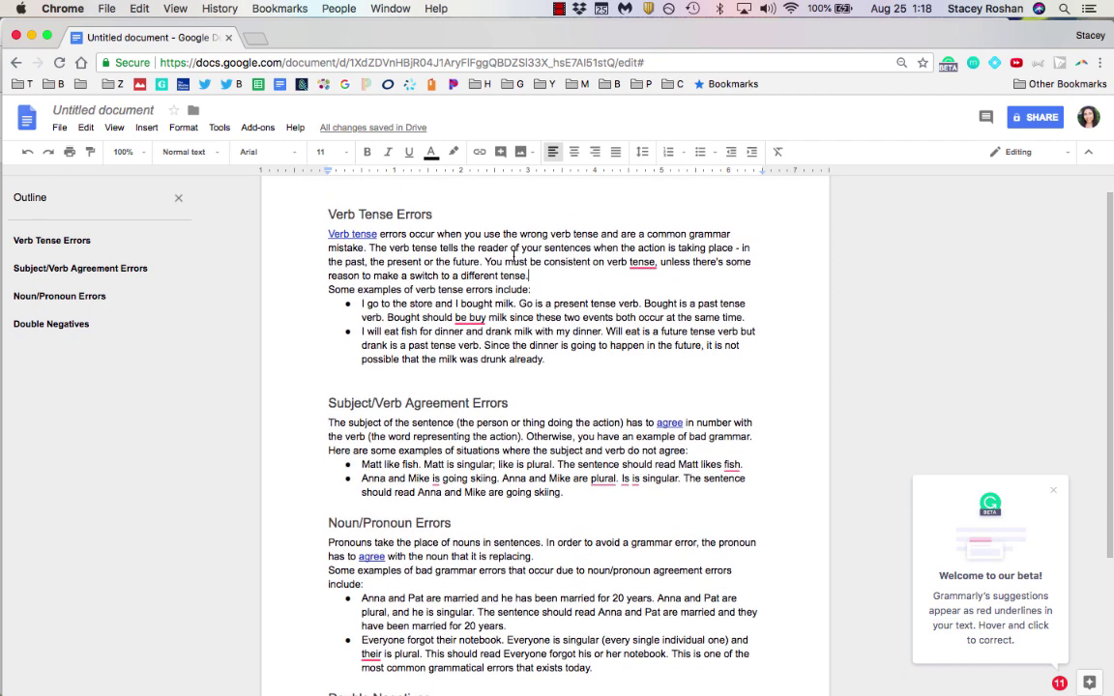
mouse_move(474, 320)
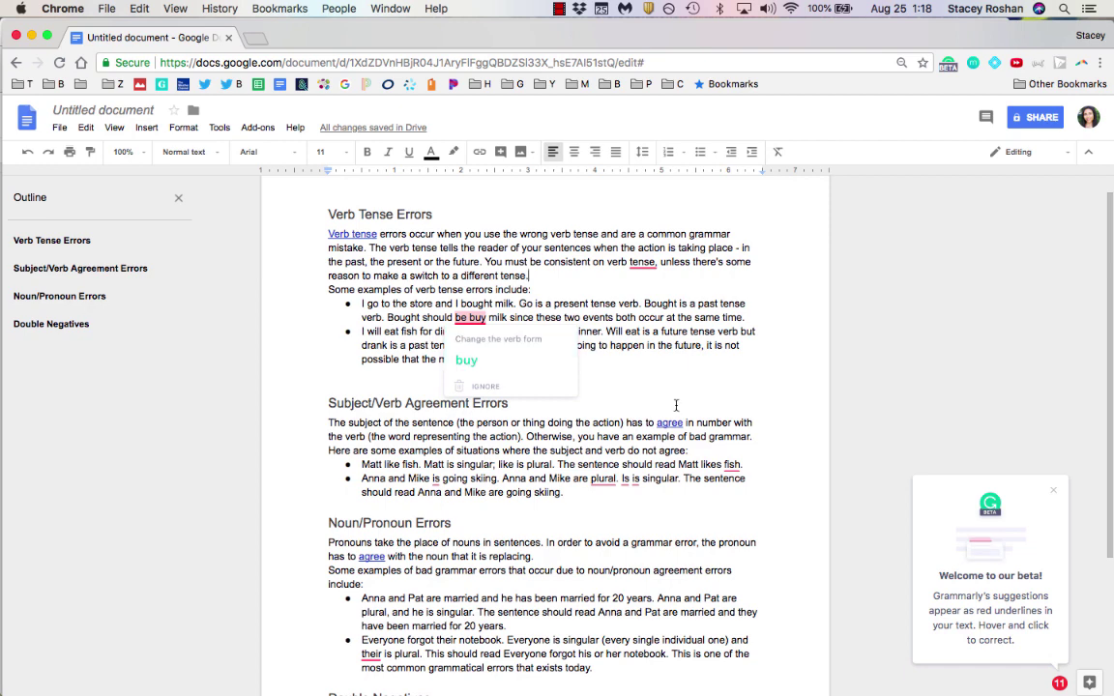
- Inspect Grammarly's suggested rewrites for the underlined "don't want no" in the Double Negatives section
scroll(610, 363, "down", 3)
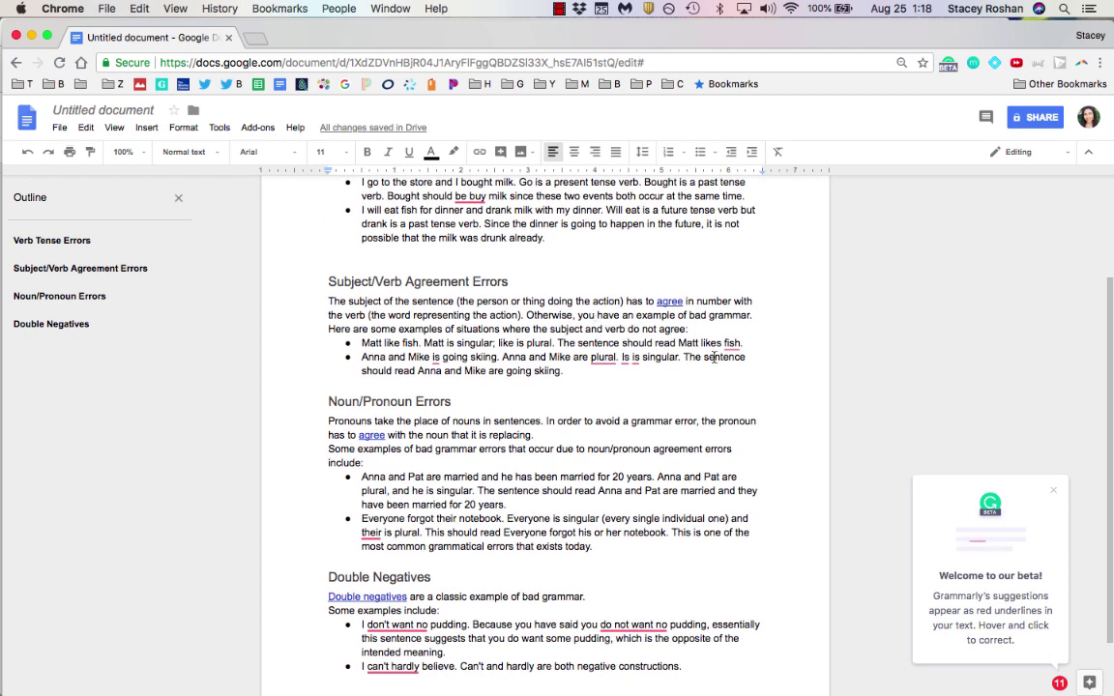
scroll(624, 437, "down", 1)
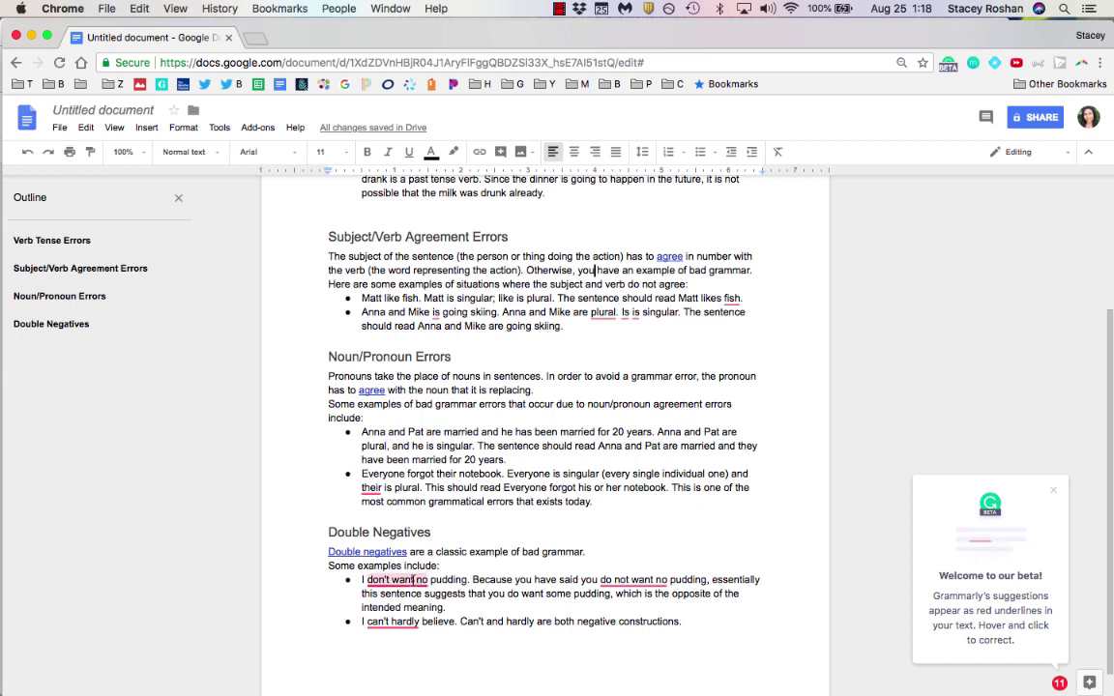
mouse_move(414, 581)
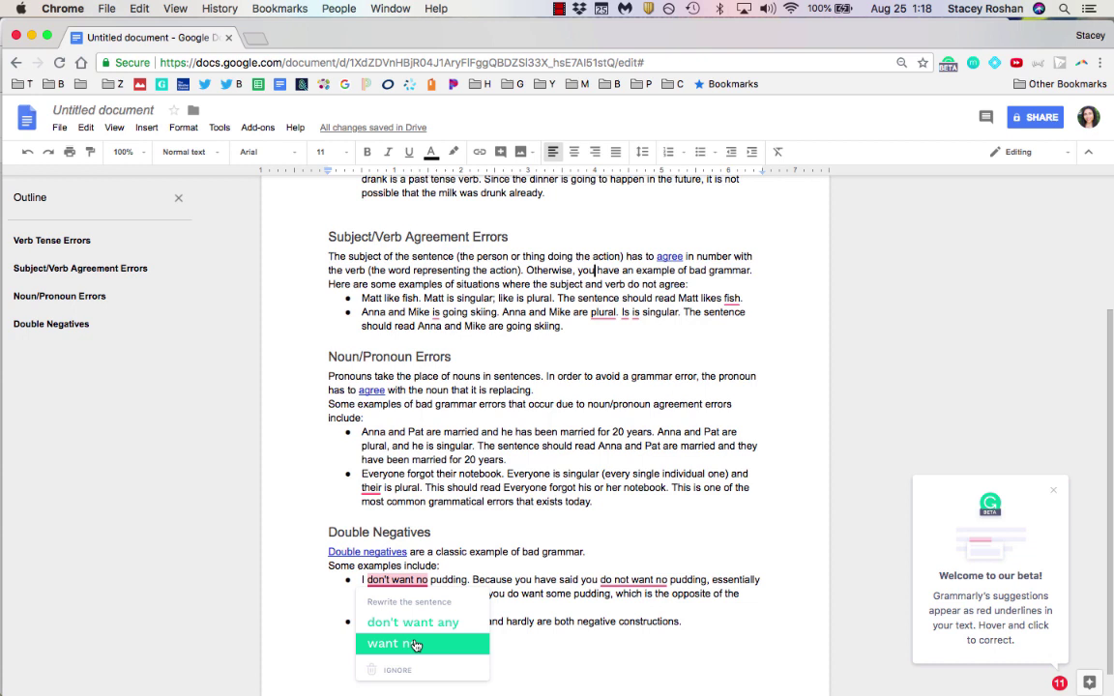
scroll(634, 600, "down", 1)
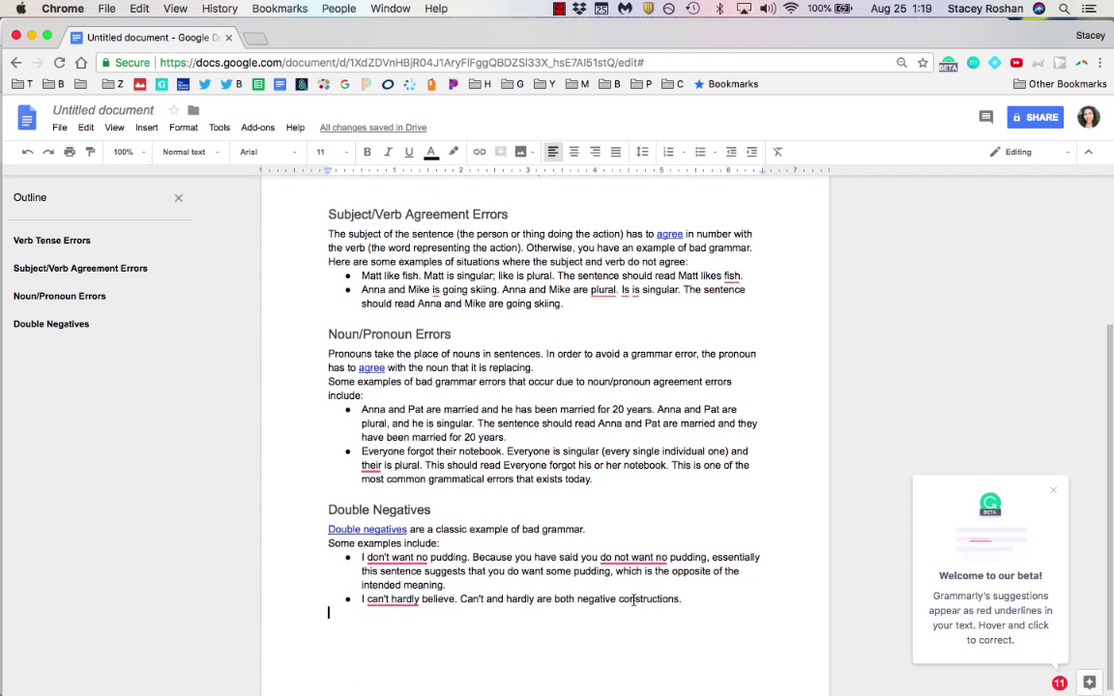
- Look up synonyms for "constructions" in the last Double Negatives bullet and dismiss them
double_click(634, 600)
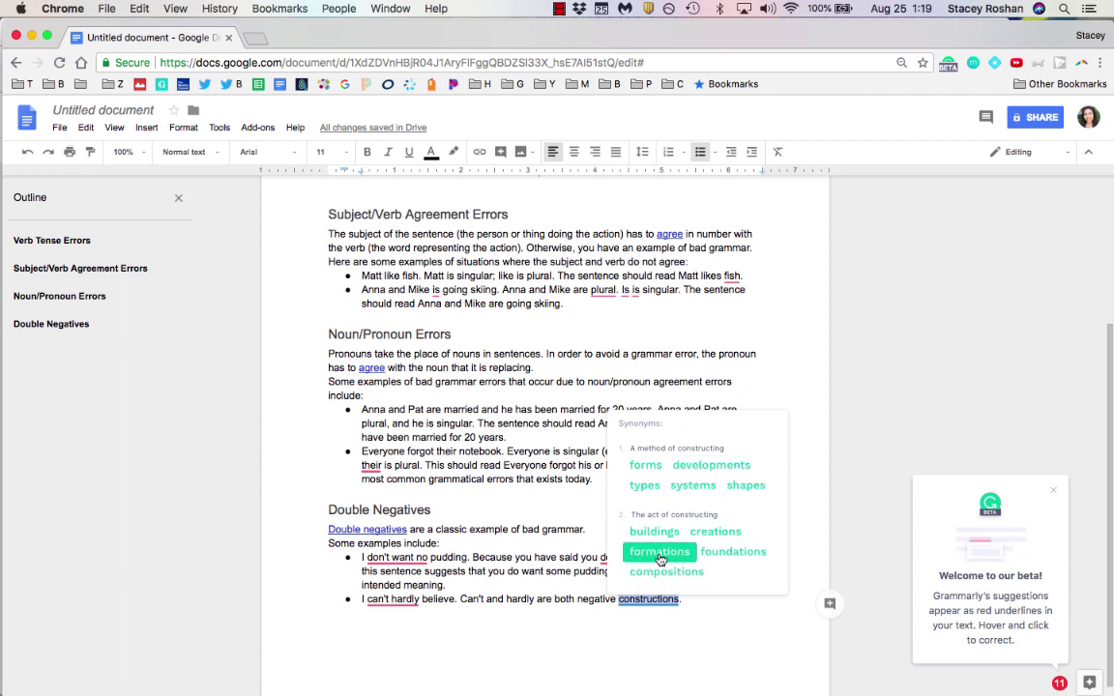
left_click(655, 606)
left_click(709, 624)
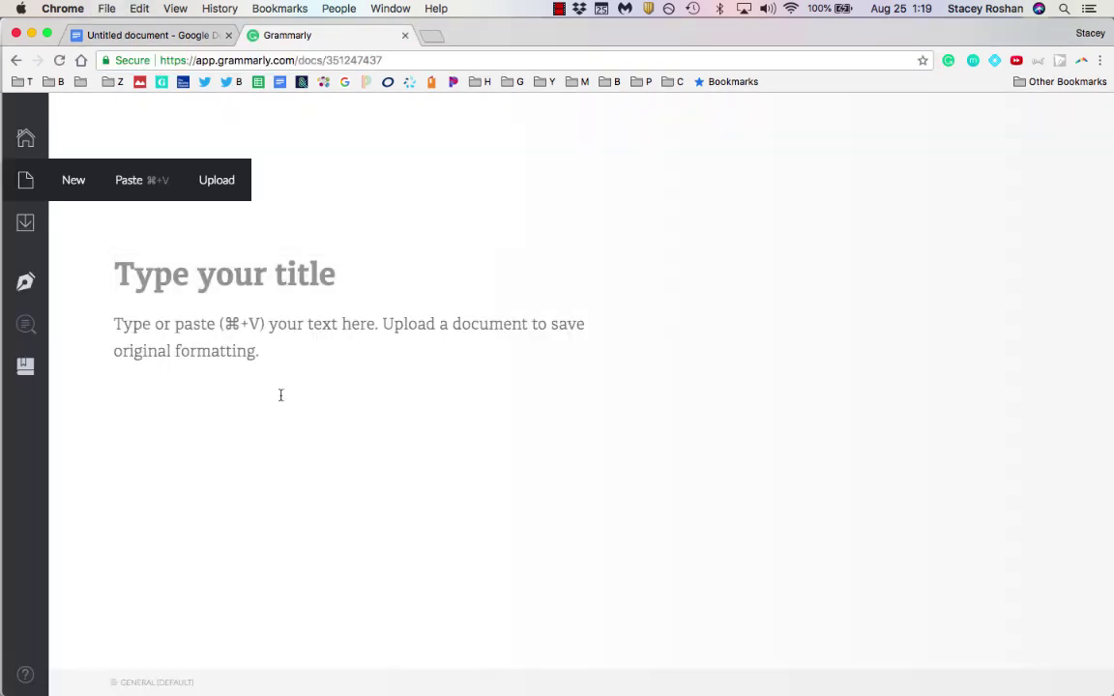
- In the Grammarly web editor, paste the copied grammar-errors text into the body of the blank document
left_click(281, 393)
key("super+v")
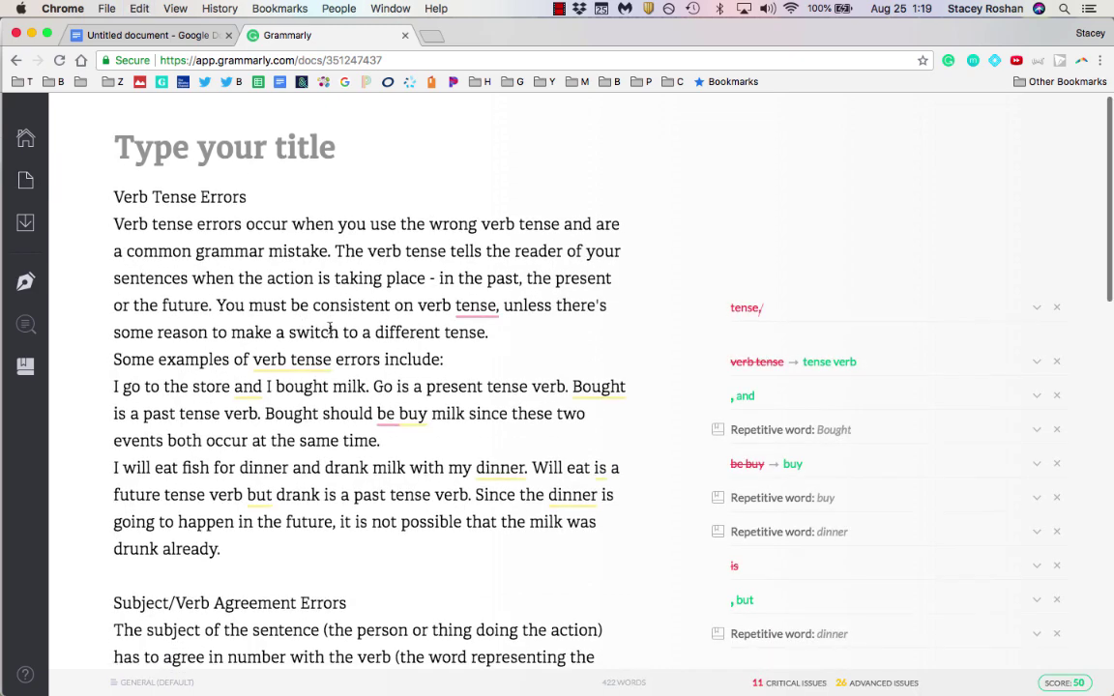
scroll(330, 330, "down", 1)
scroll(334, 327, "up", 3)
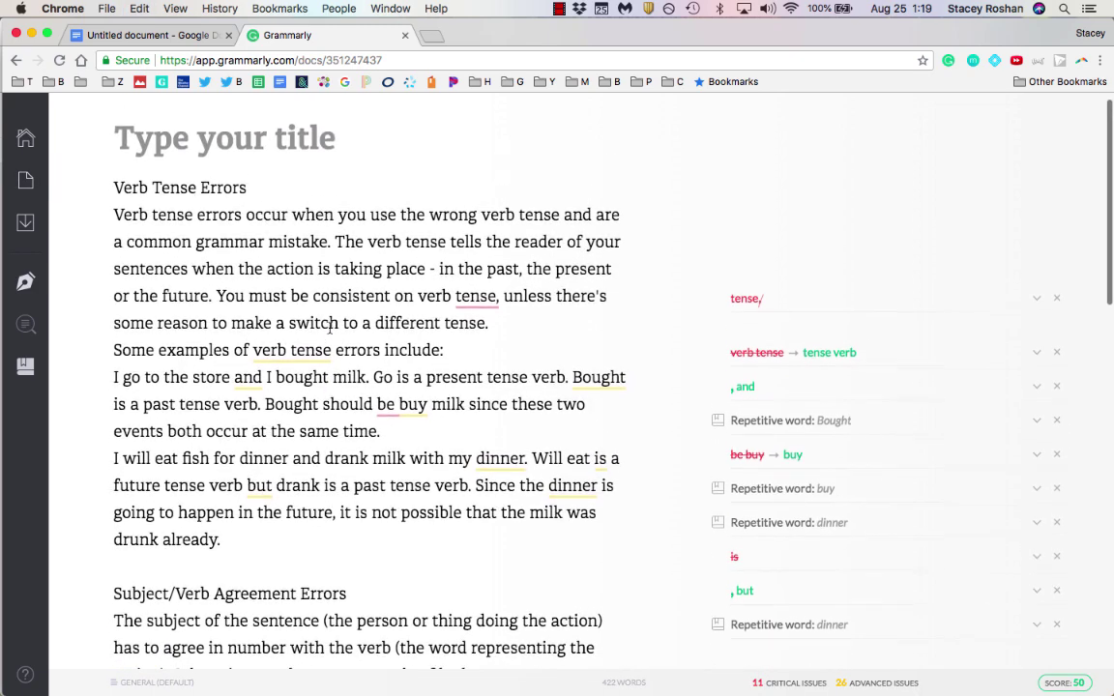
- Review Grammarly's issue list and read the explanations for the missing comma before "and" and the repetitive word "noun"
scroll(461, 474, "down", 3)
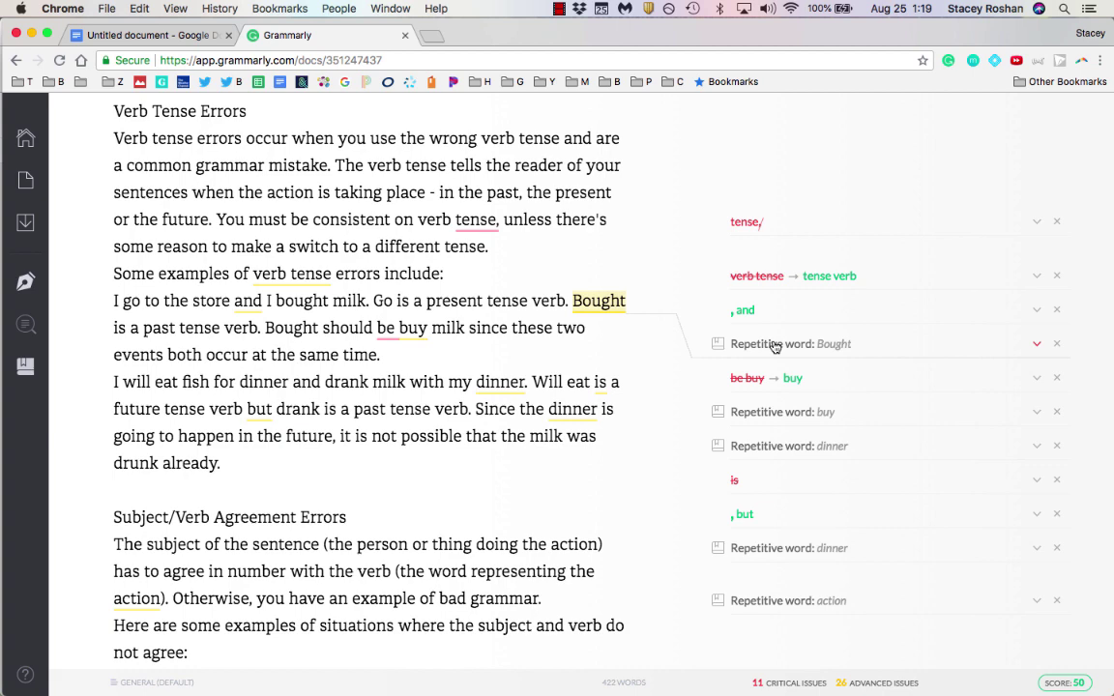
scroll(779, 450, "down", 10)
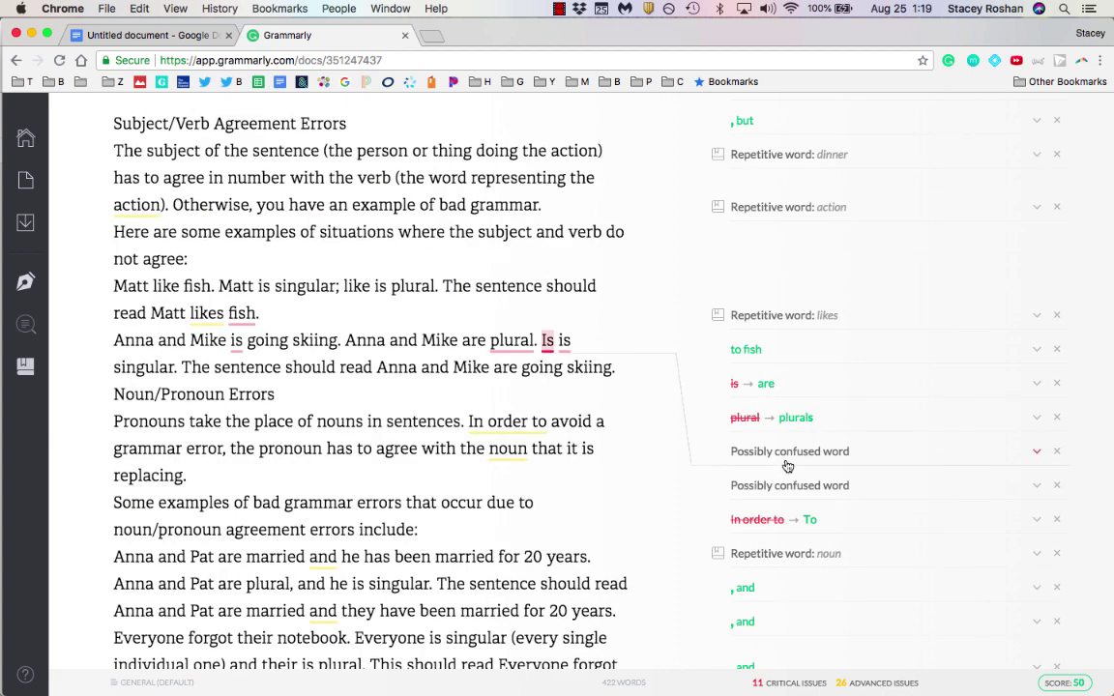
scroll(786, 465, "down", 2)
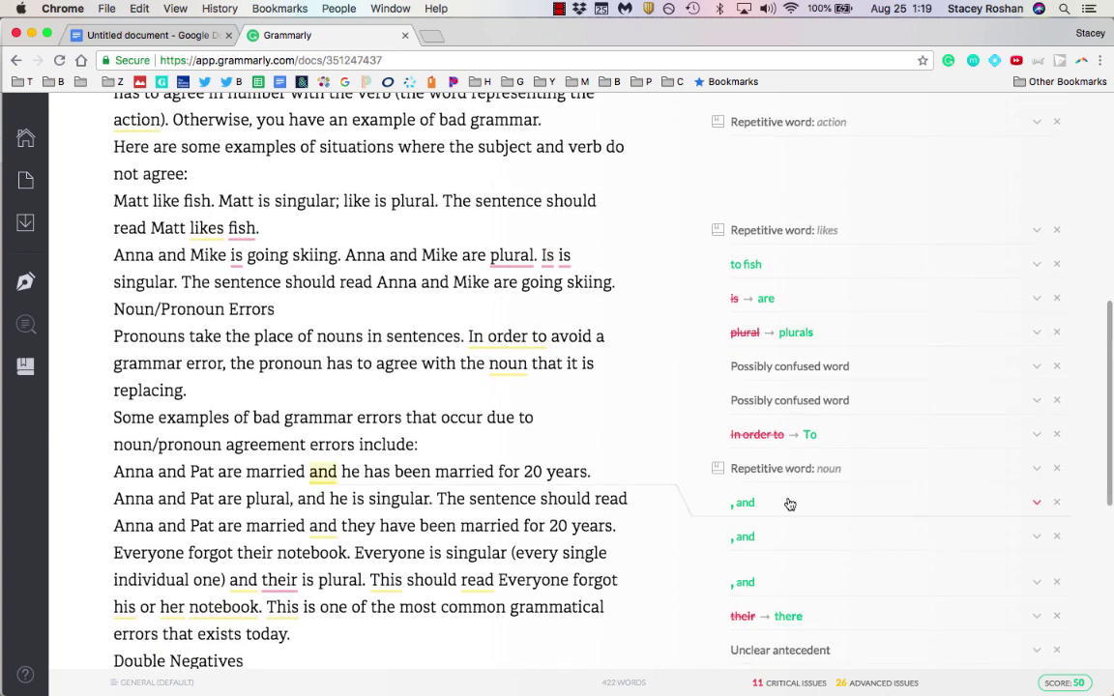
scroll(789, 505, "down", 2)
left_click(788, 436)
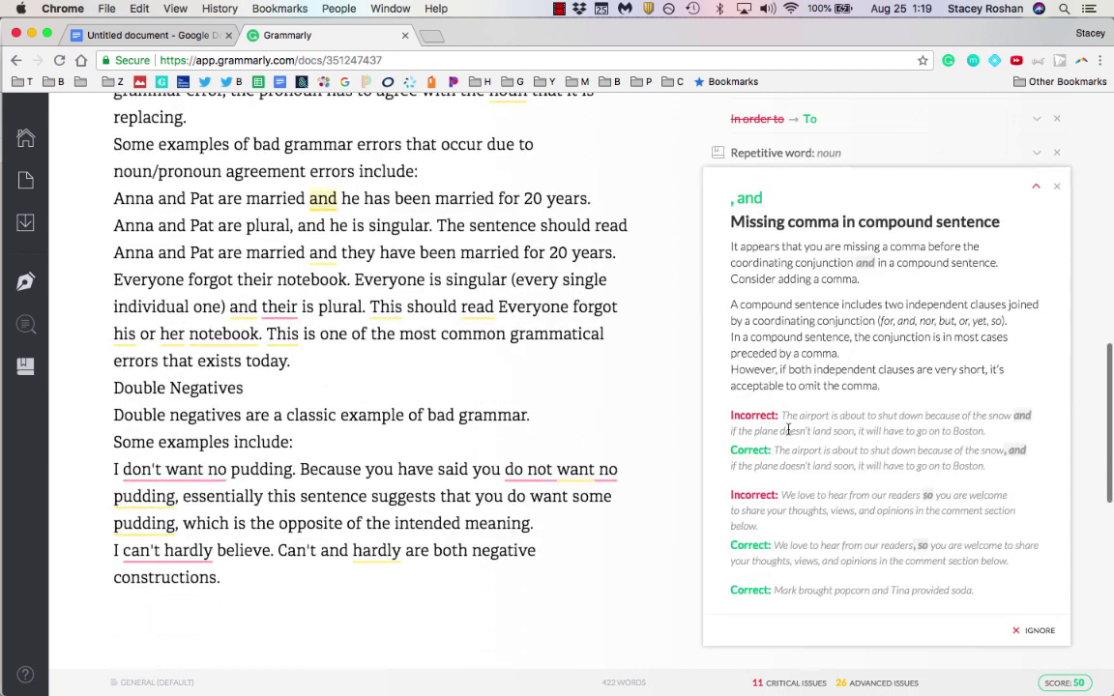
left_click(921, 155)
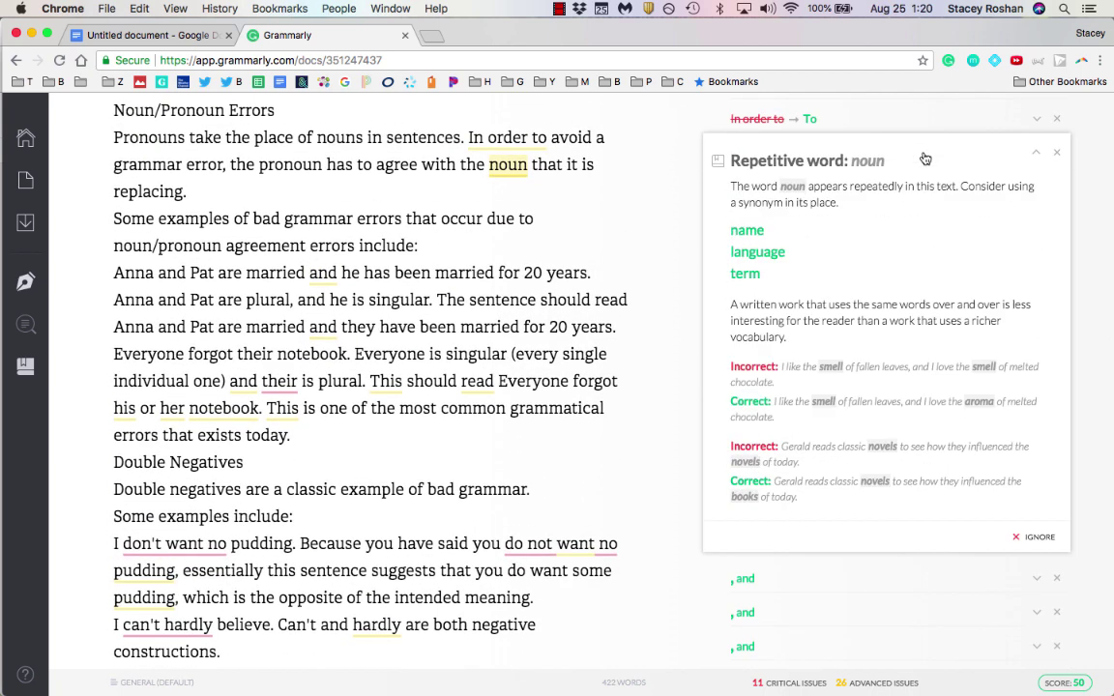
left_click(608, 642)
- Examine the remaining suggestions through the end of the Grammarly document and return to its beginning
scroll(608, 646, "down", 3)
scroll(761, 570, "down", 1)
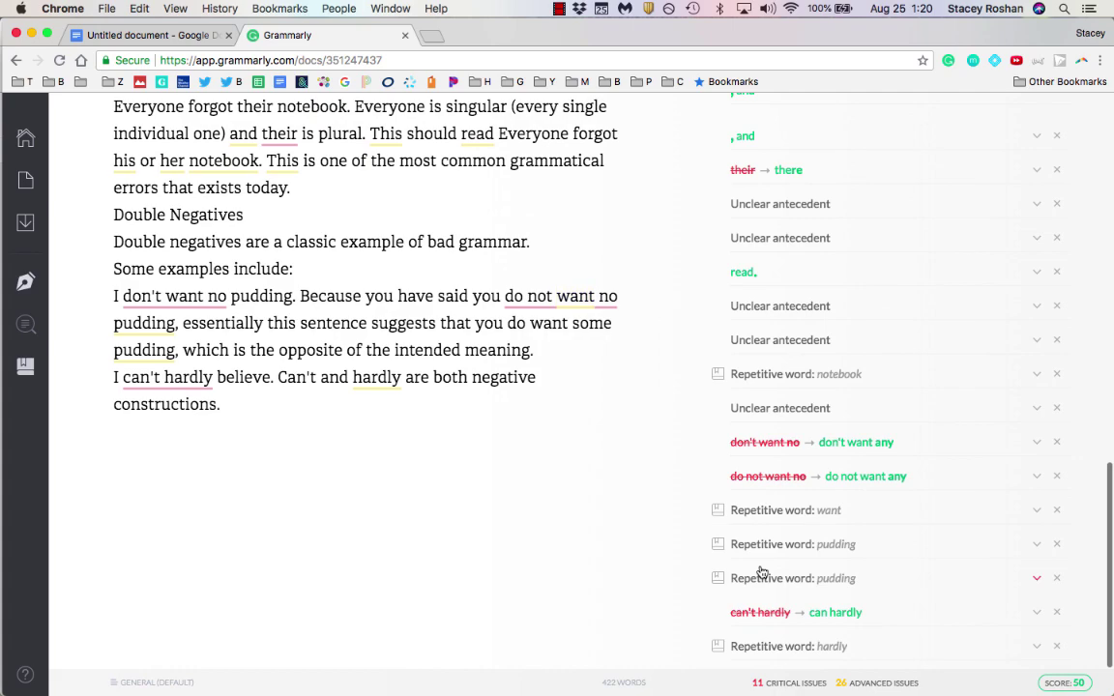
scroll(857, 545, "up", 15)
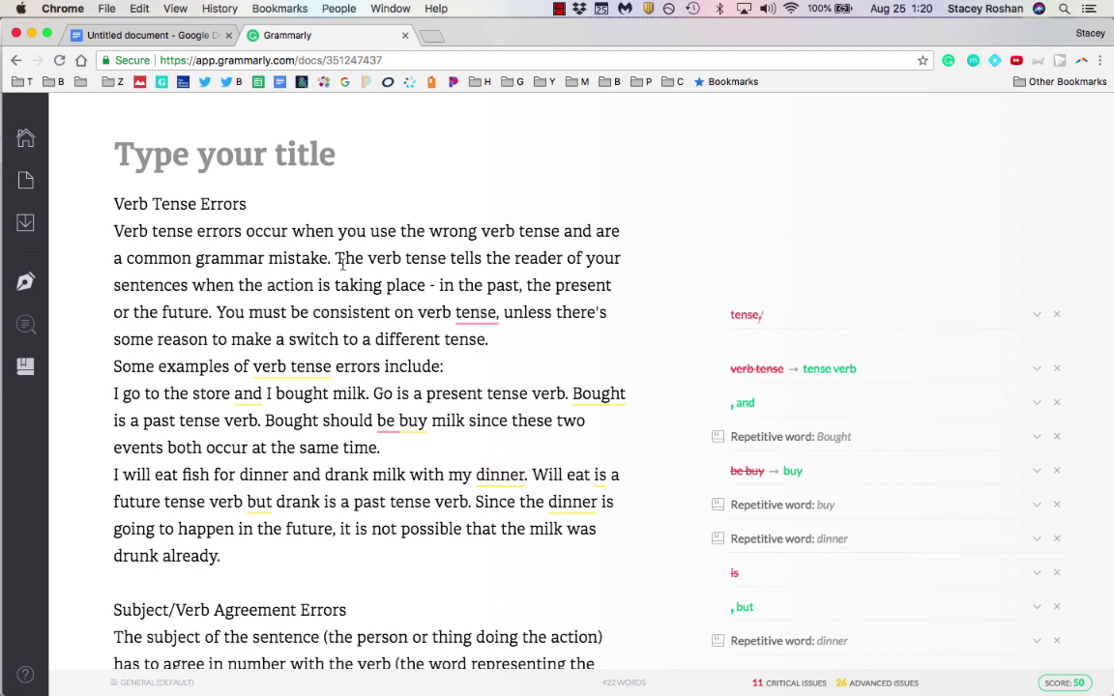
- Switch back to the Google Docs document and open the Grammarly extension's settings
key("ctrl+shift+Tab")
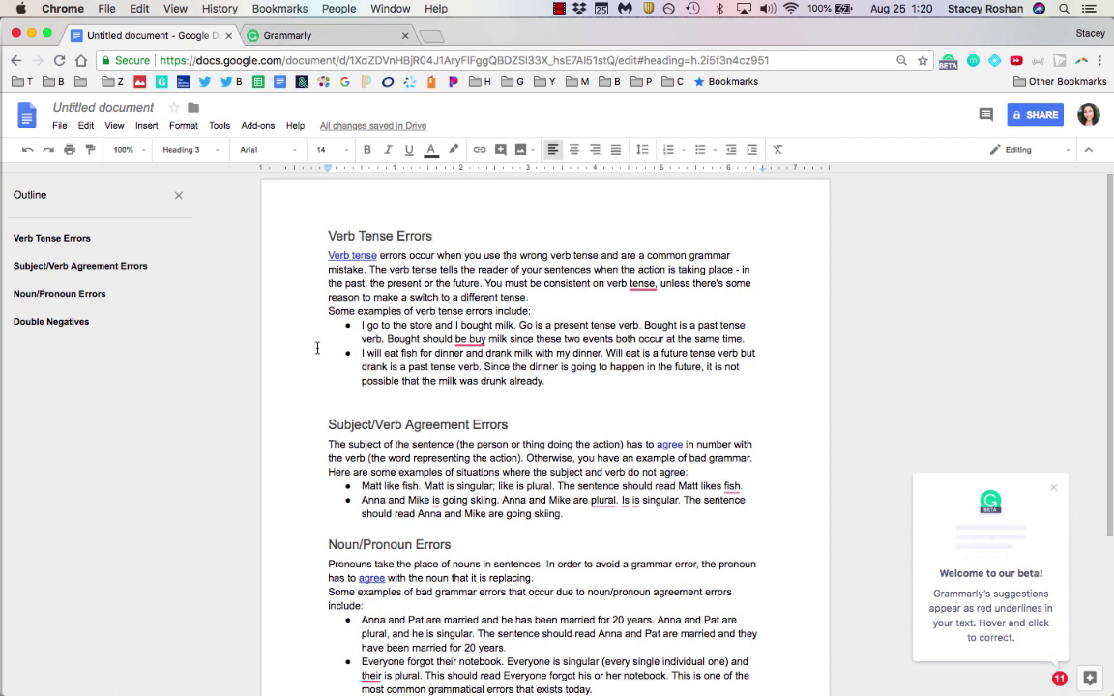
left_click(948, 65)
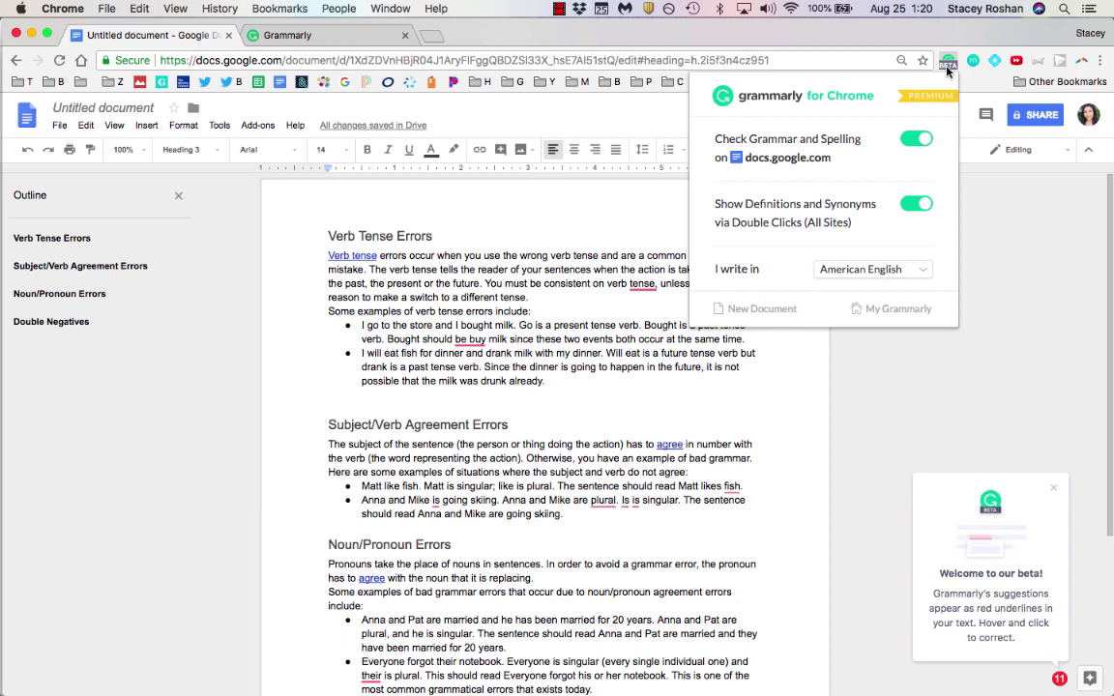
- Close the extension settings and switch to the Grammarly web editor to look over the suggestions for the verb tense section
left_click(153, 37)
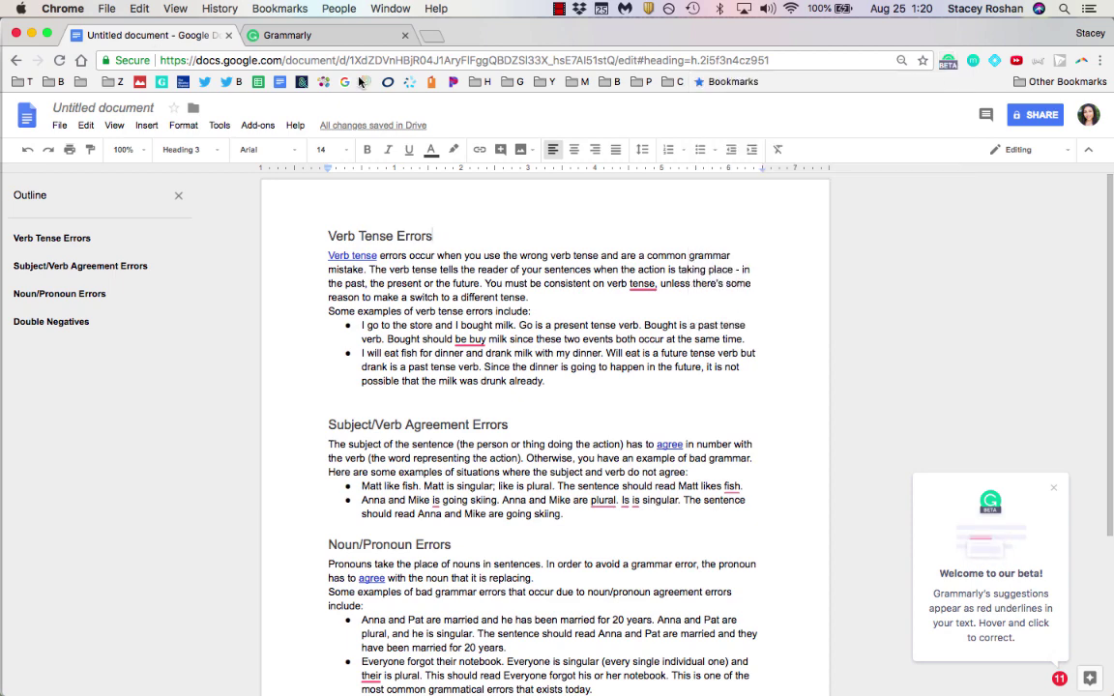
left_click(352, 37)
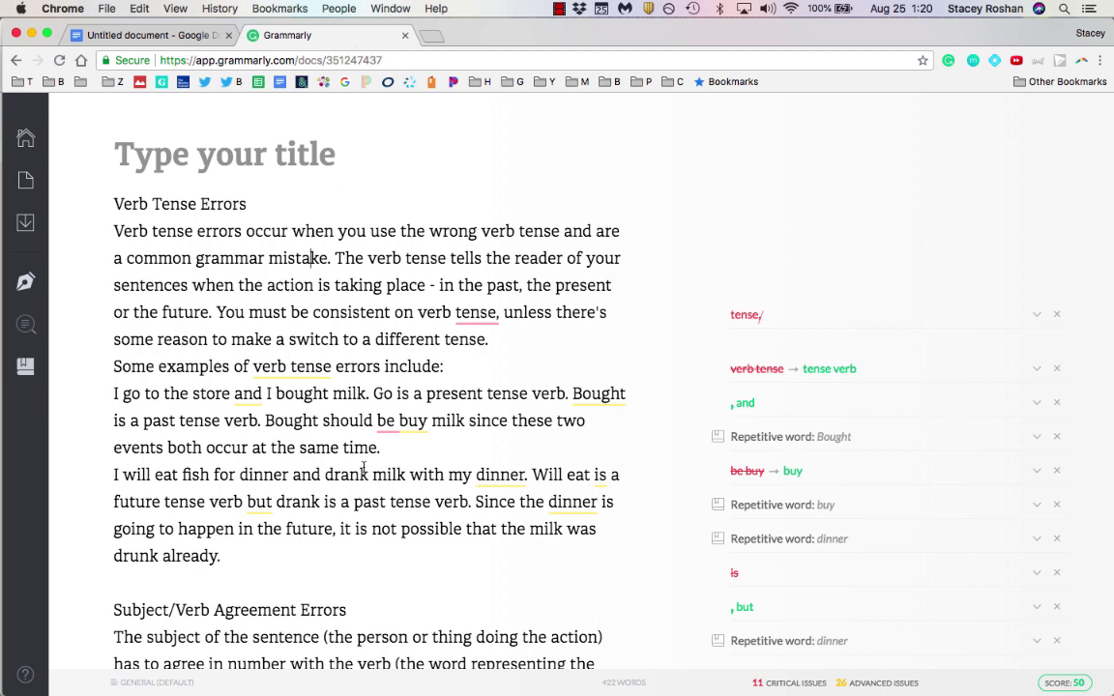
scroll(365, 474, "down", 4)
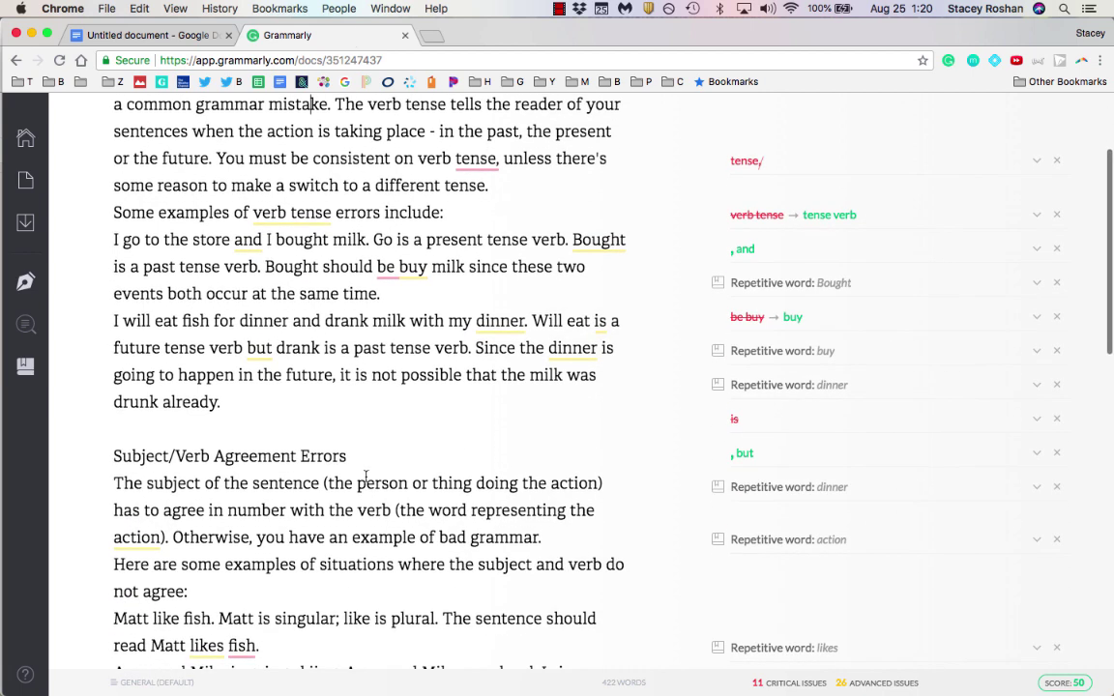
- Compare the underlined errors in Google Docs, through the Double Negatives section, with the suggestions at the beginning of the Grammarly web editor document
left_click(121, 36)
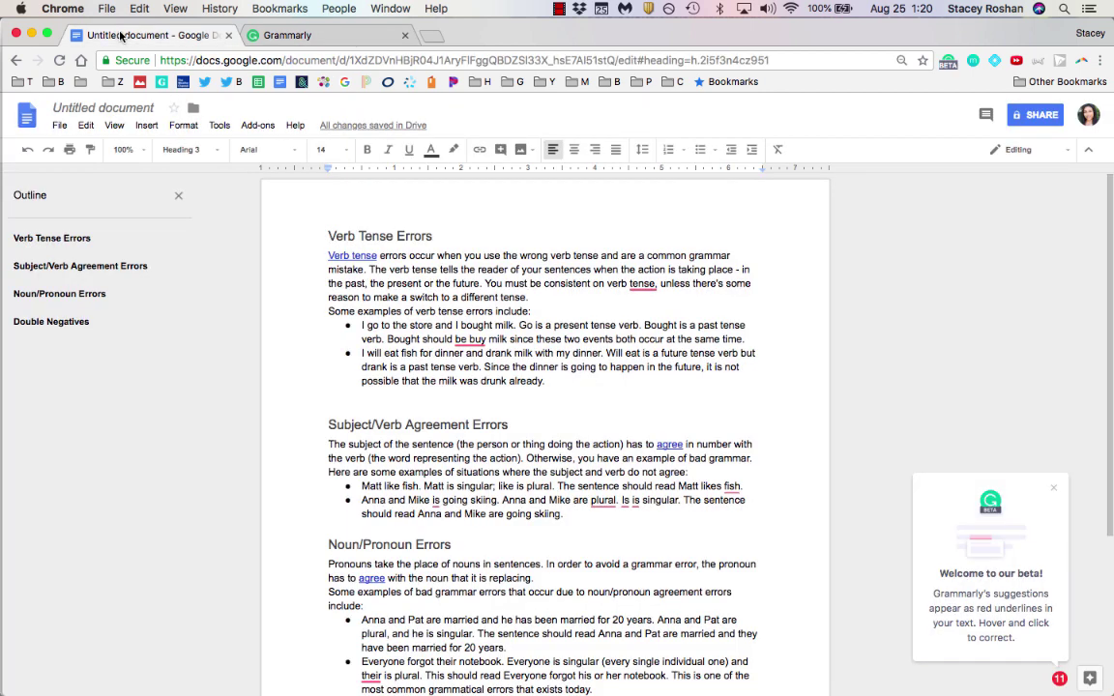
scroll(461, 400, "down", 5)
scroll(460, 400, "down", 1)
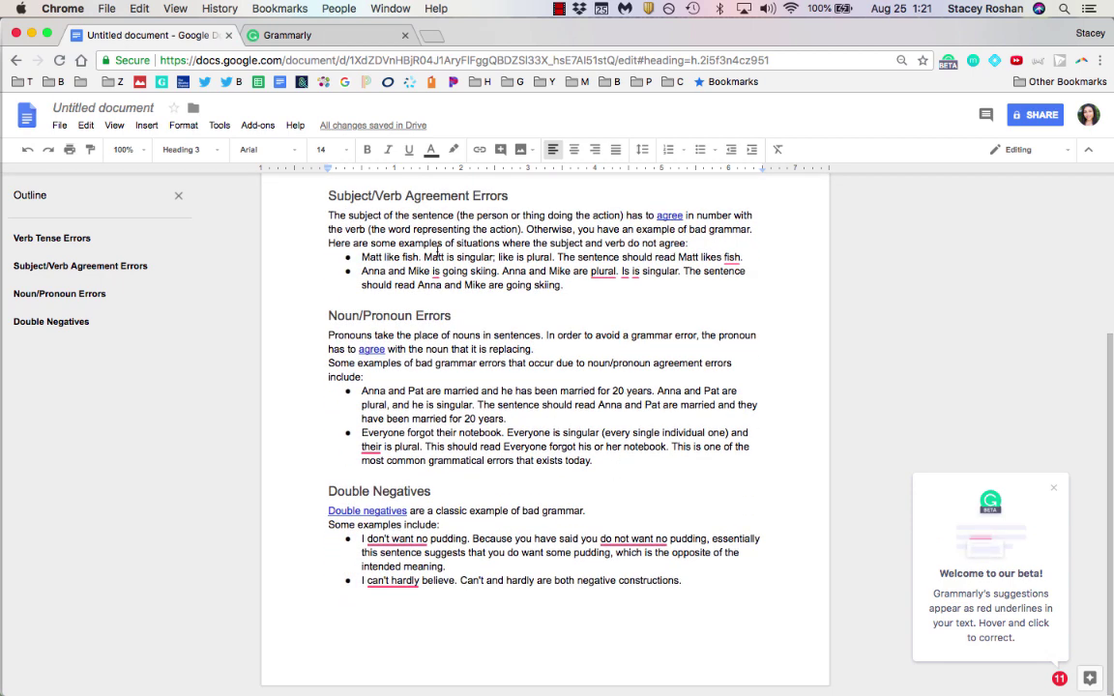
left_click(432, 256)
left_click(310, 36)
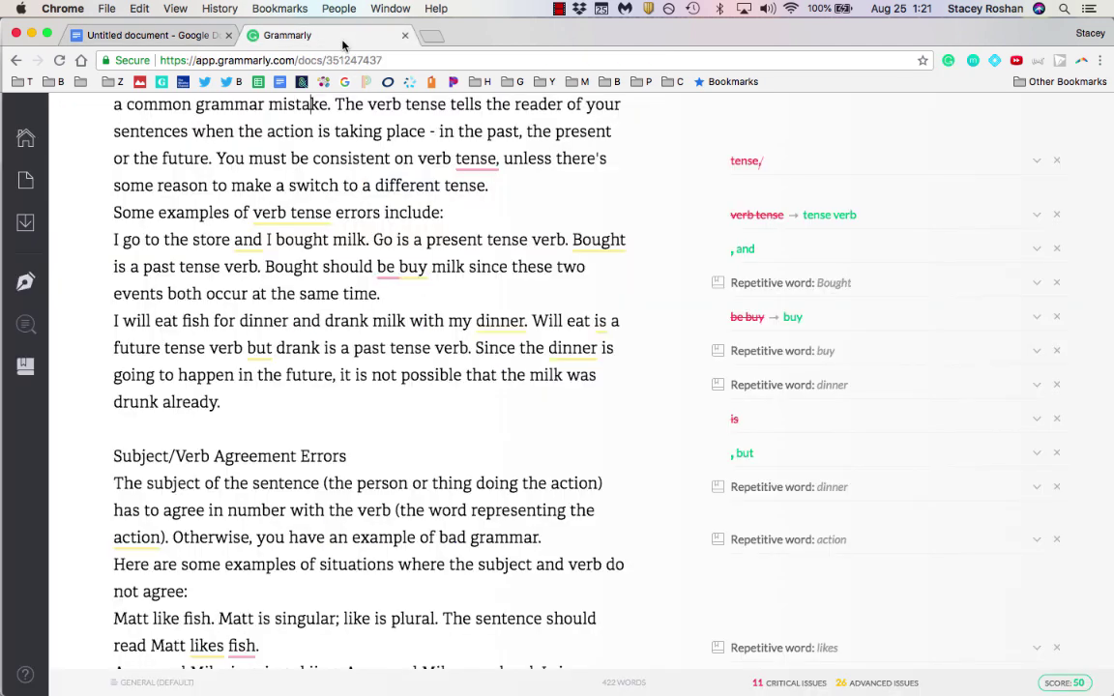
scroll(369, 237, "up", 3)
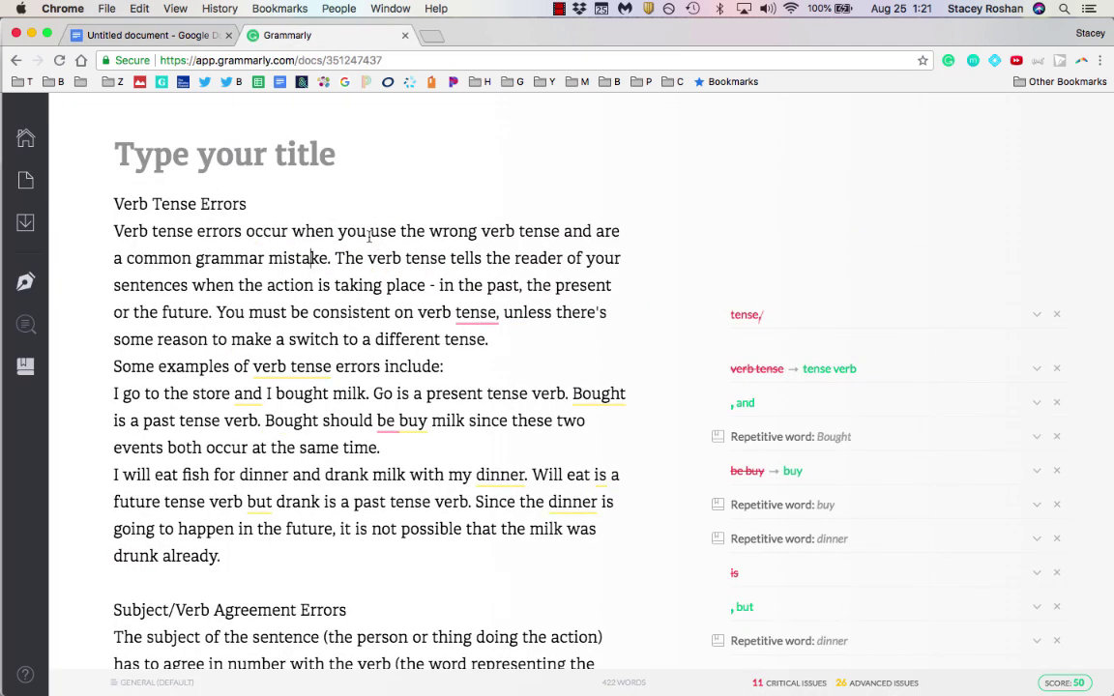
- Return to the beginning of the Google Docs document and reopen the Grammarly extension's settings
left_click(177, 35)
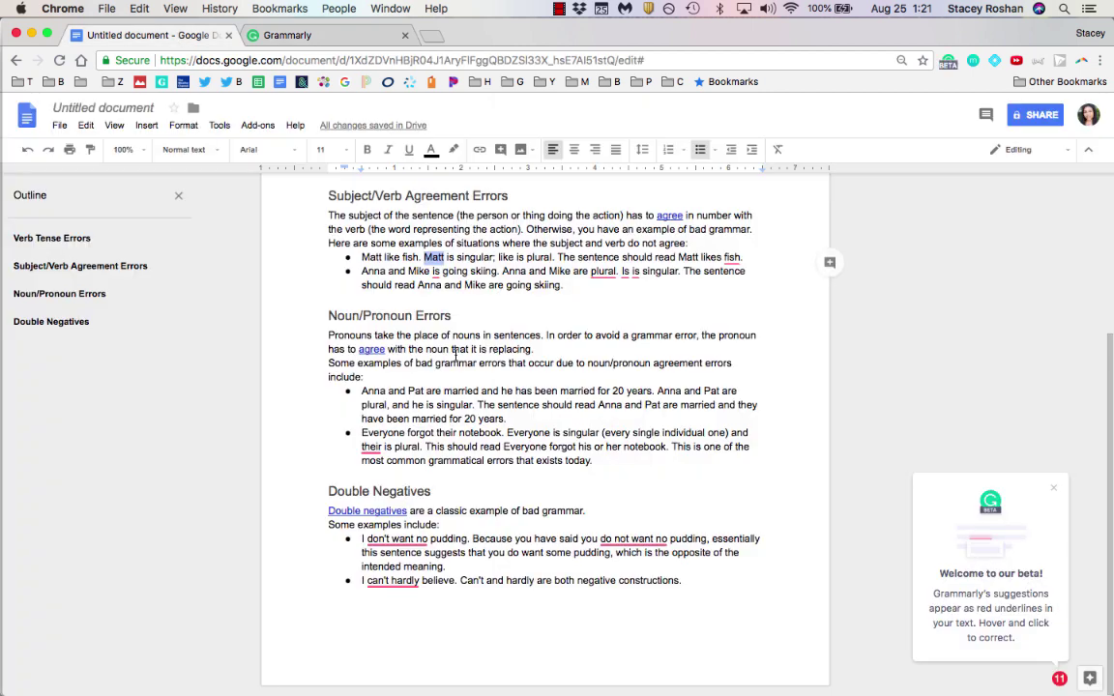
scroll(455, 356, "up", 4)
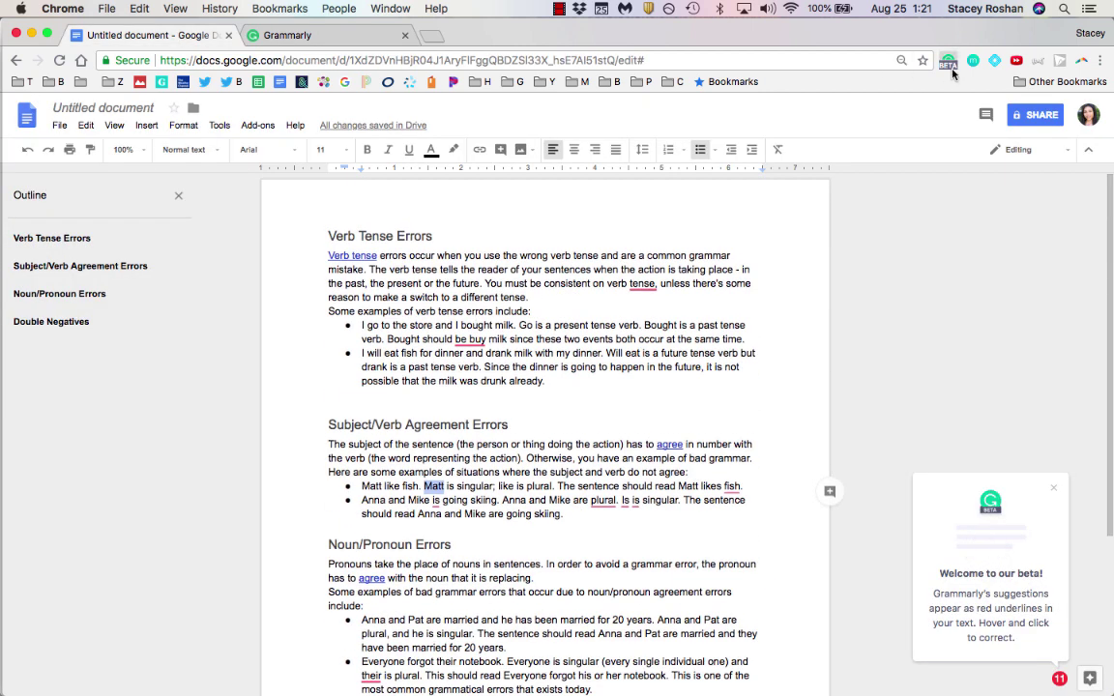
left_click(951, 68)
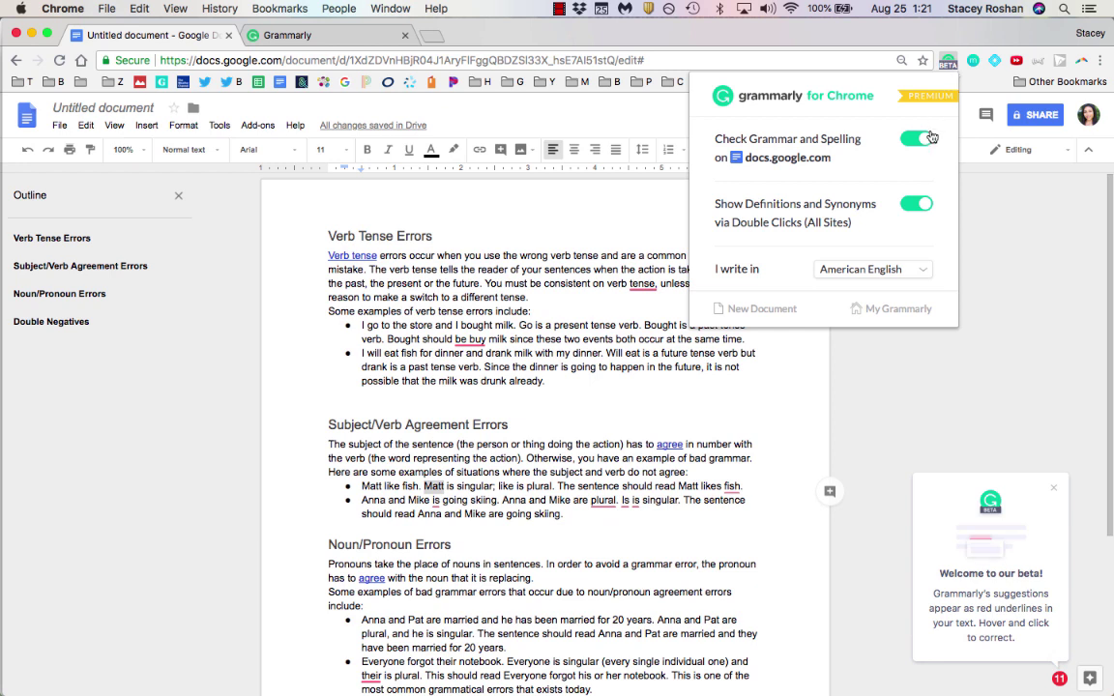